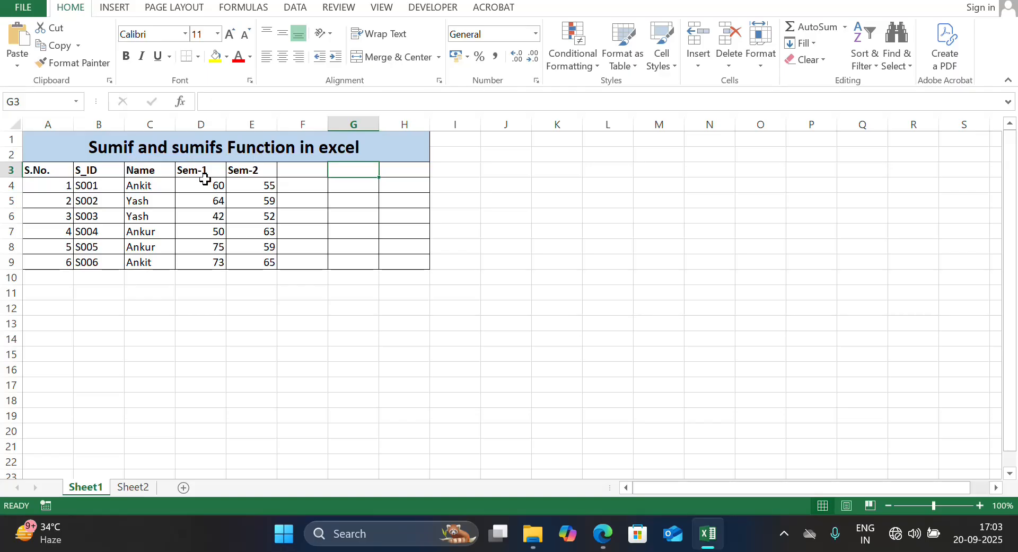
Total the Sem-1 marks in D4:D9 with a SUM formula in cell D10
click(204, 275)
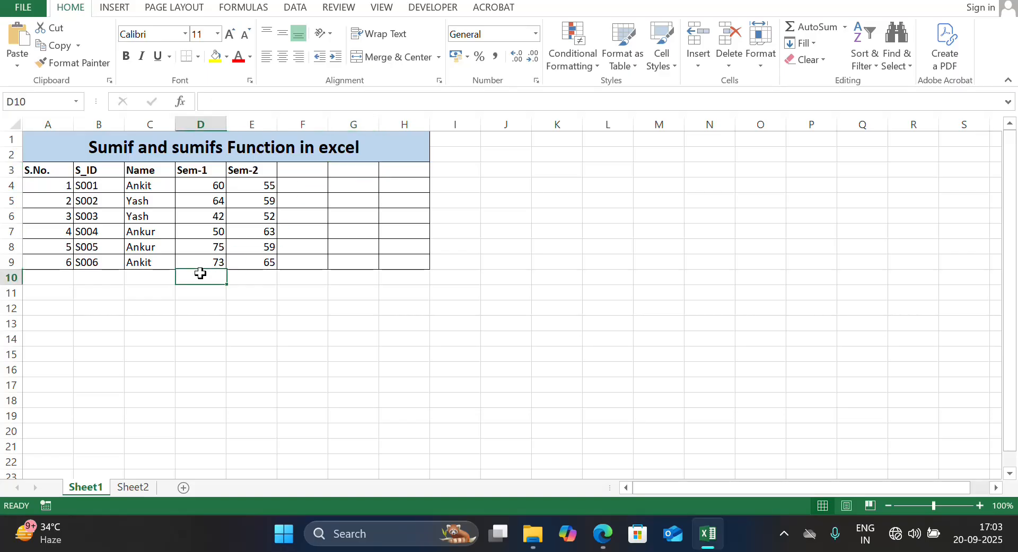
text(=sum)
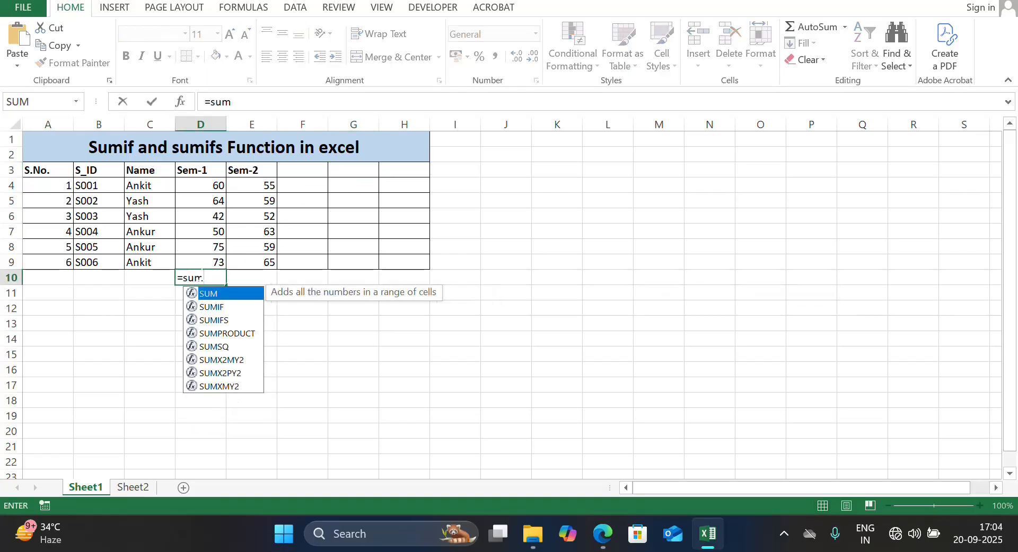
key(Tab)
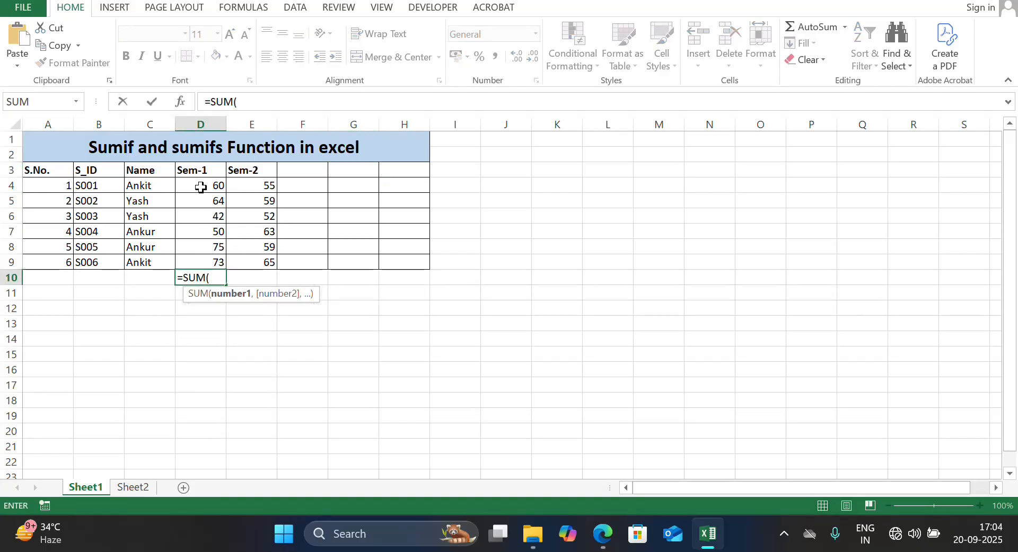
drag(200, 184, 203, 264)
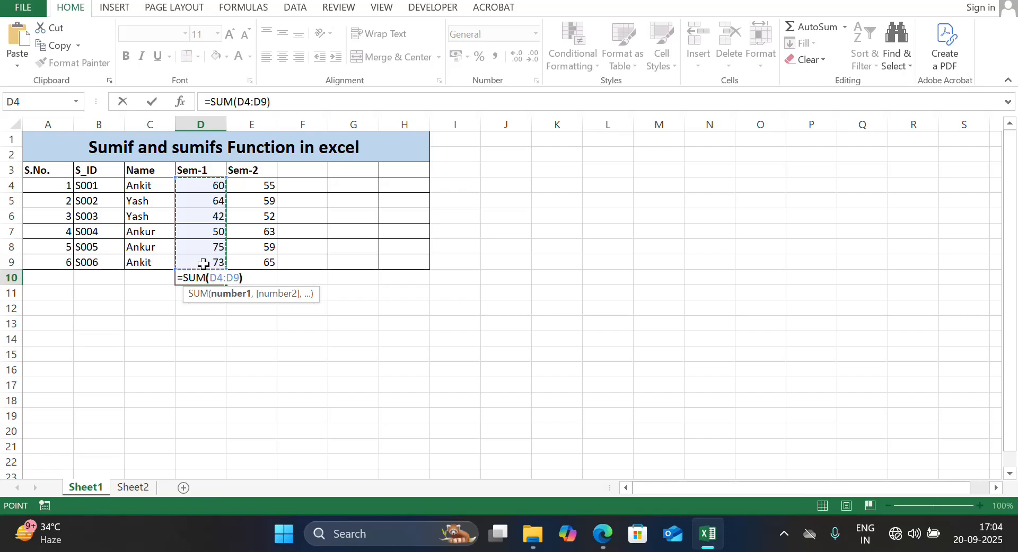
text())
key(Return)
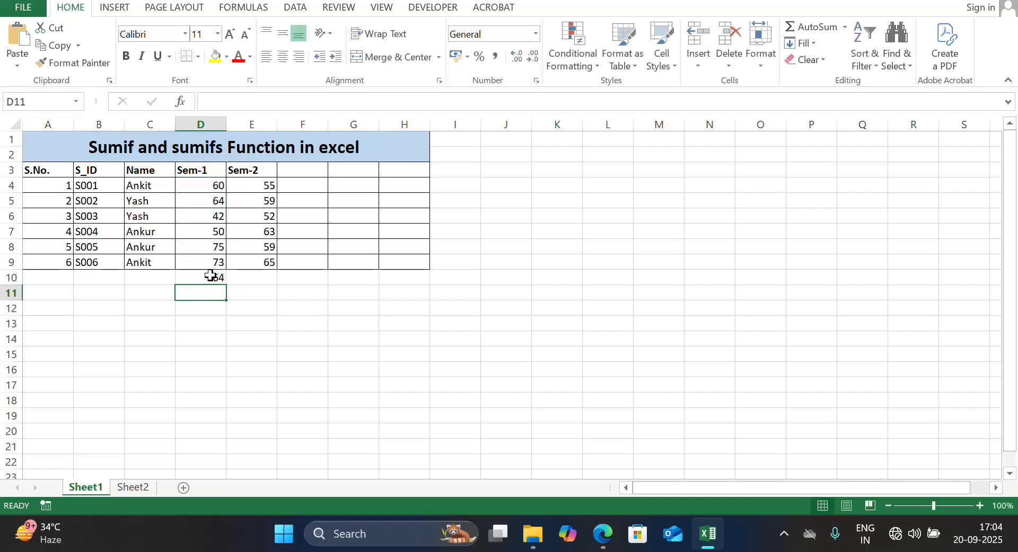
Delete the SUM formula from cell D10
click(211, 275)
key(Delete)
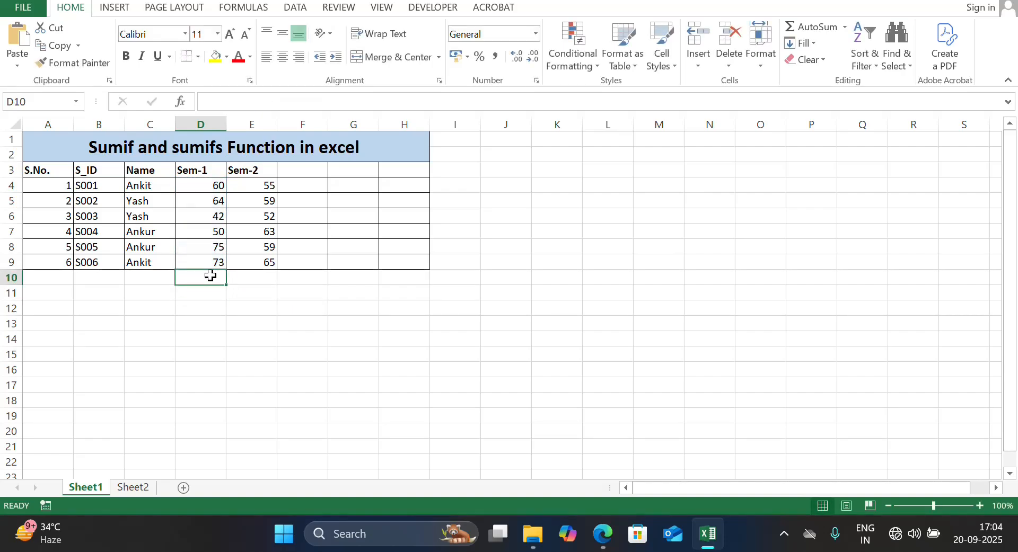
click(262, 292)
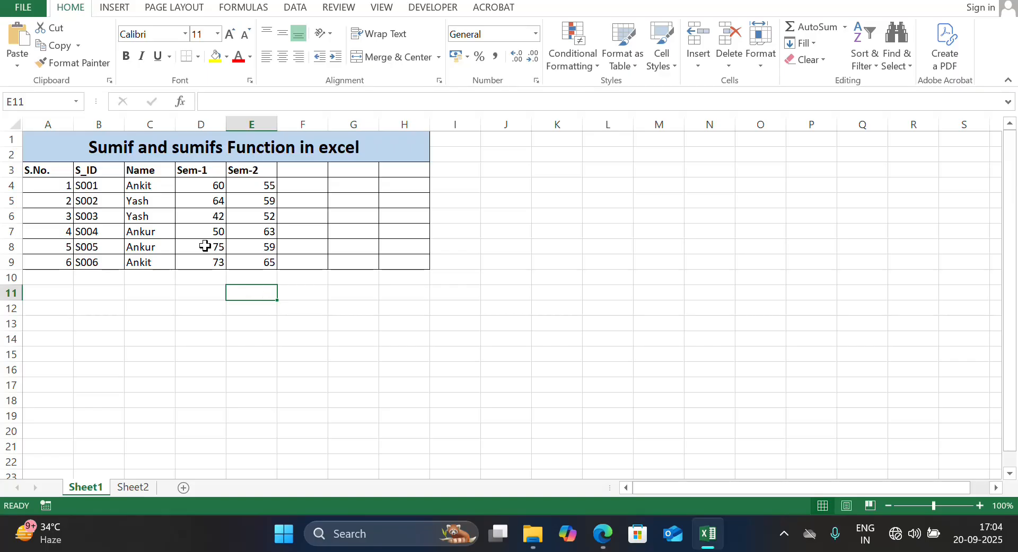
drag(155, 182, 158, 261)
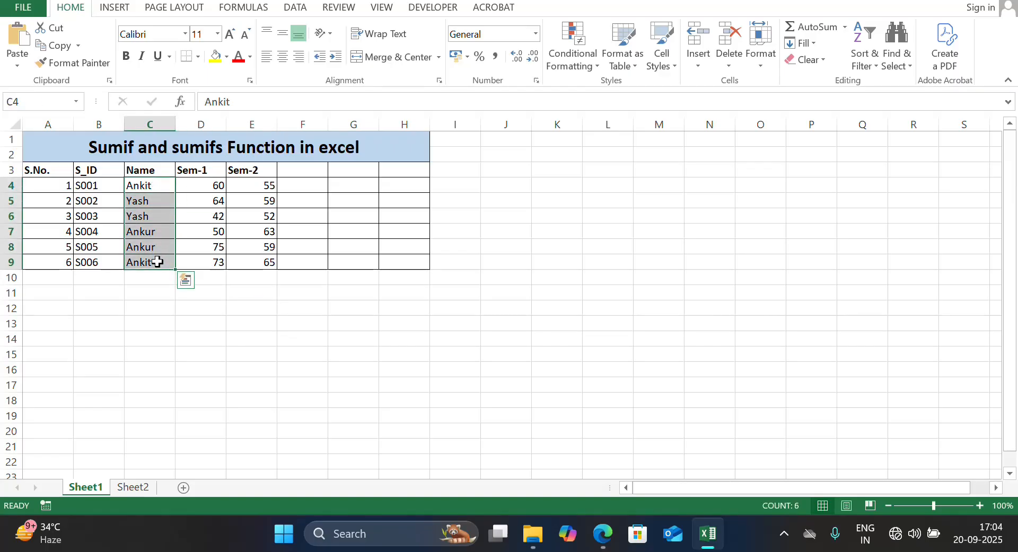
click(163, 200)
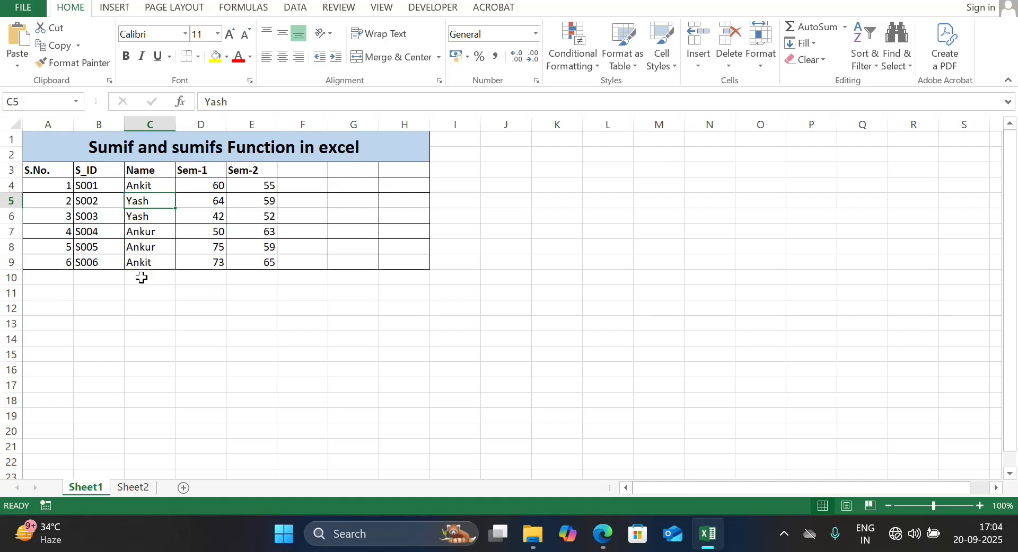
Enter the column heading Sumif in cell F3
click(318, 169)
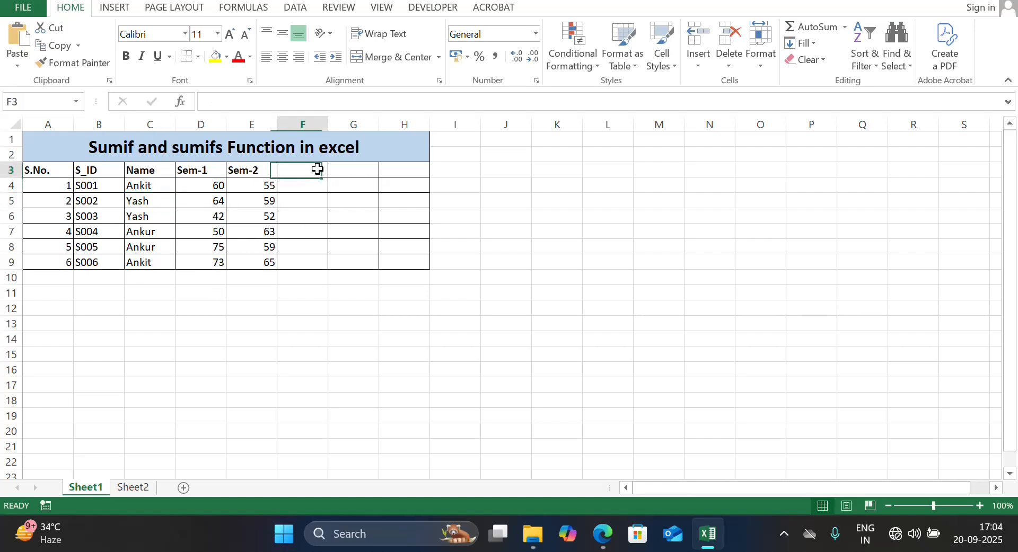
text(Sumif)
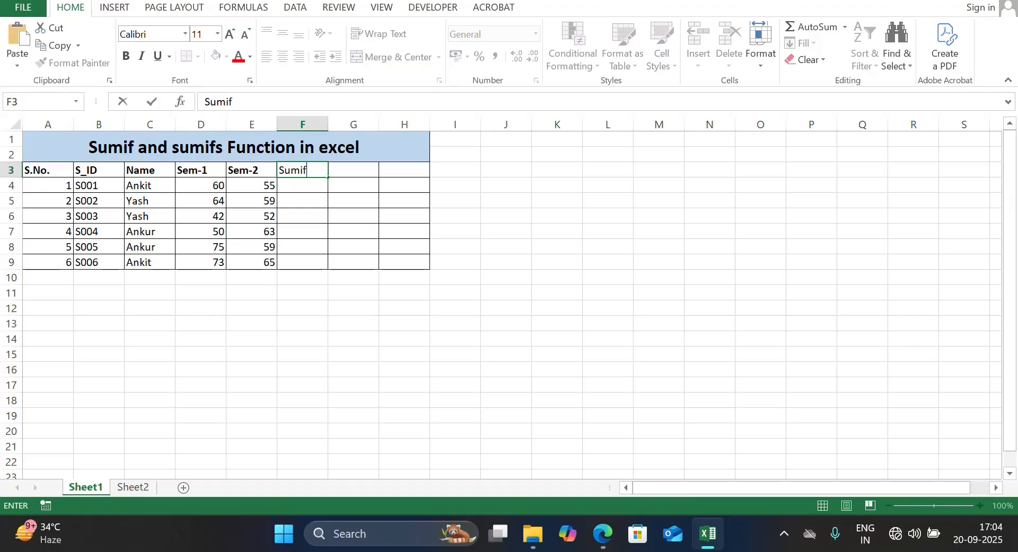
key(Return)
Enter a SUMIF formula in F4 with range C4:C9, the student name shown in C4 as quoted text criterion, and sum range D4:D9
text(=)
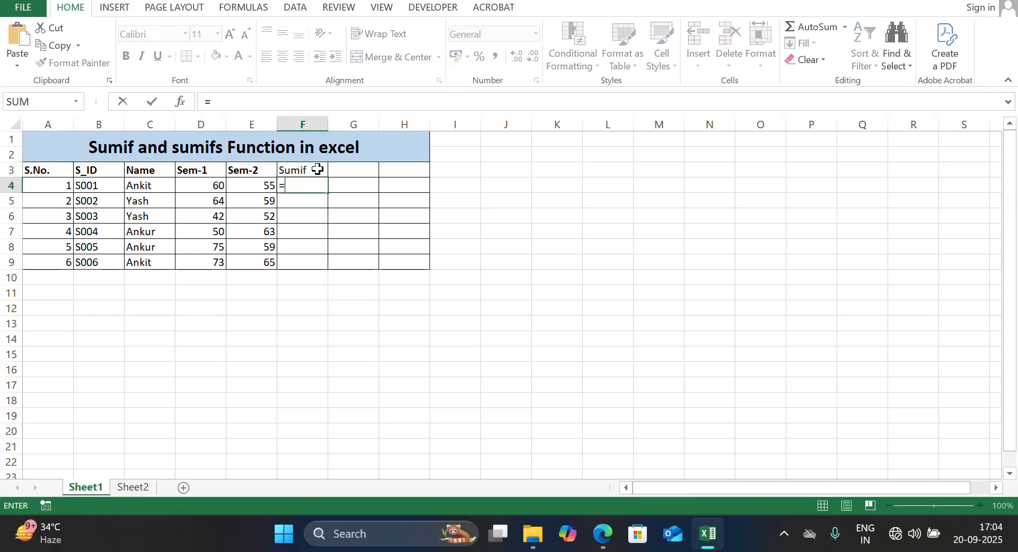
text(sumi)
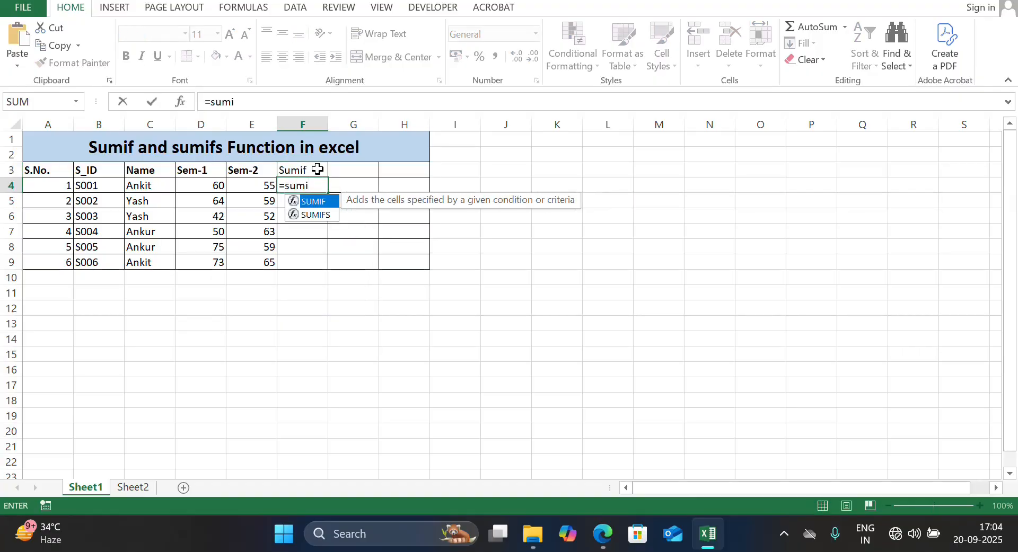
key(Tab)
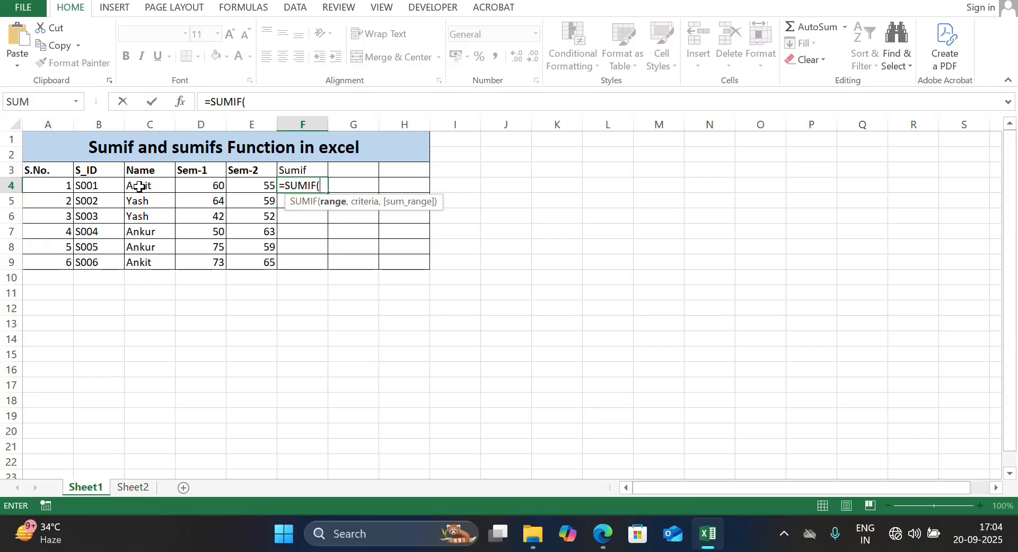
drag(139, 187, 148, 264)
text(,)
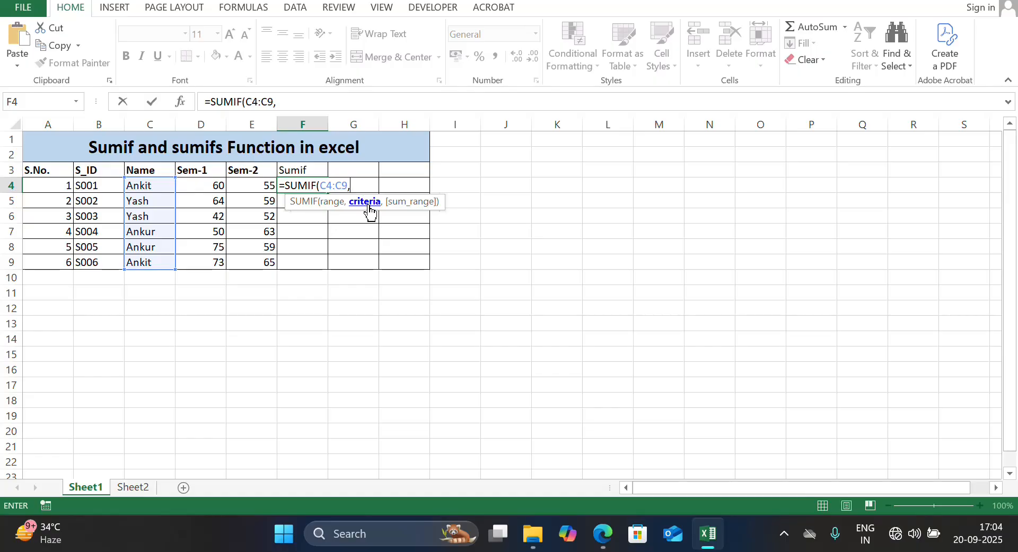
text("Ankit")
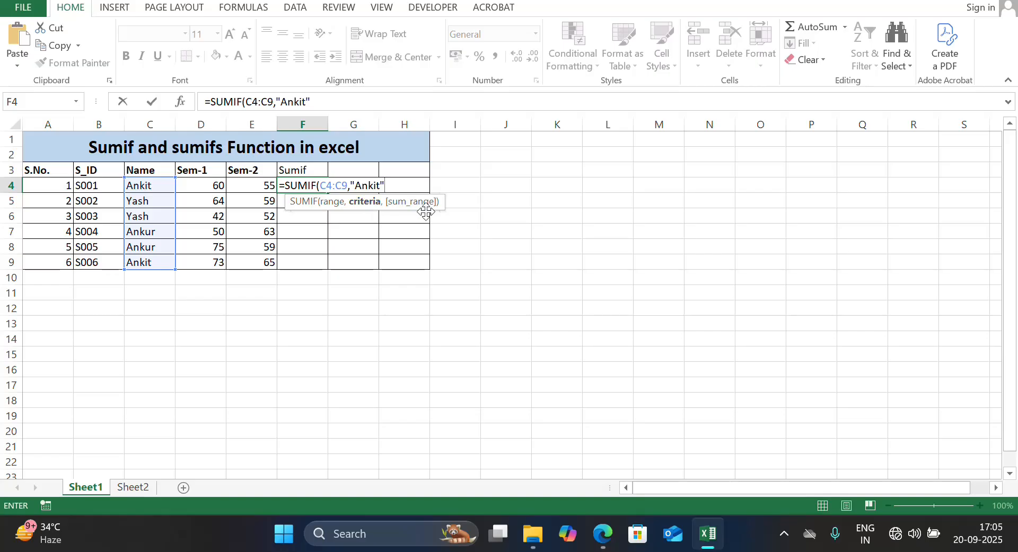
text(,)
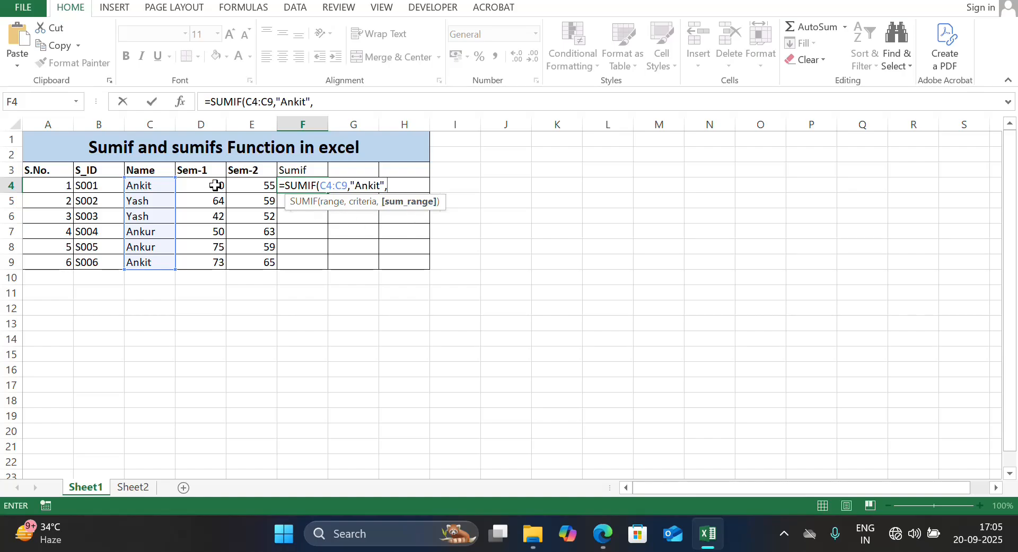
drag(212, 184, 212, 262)
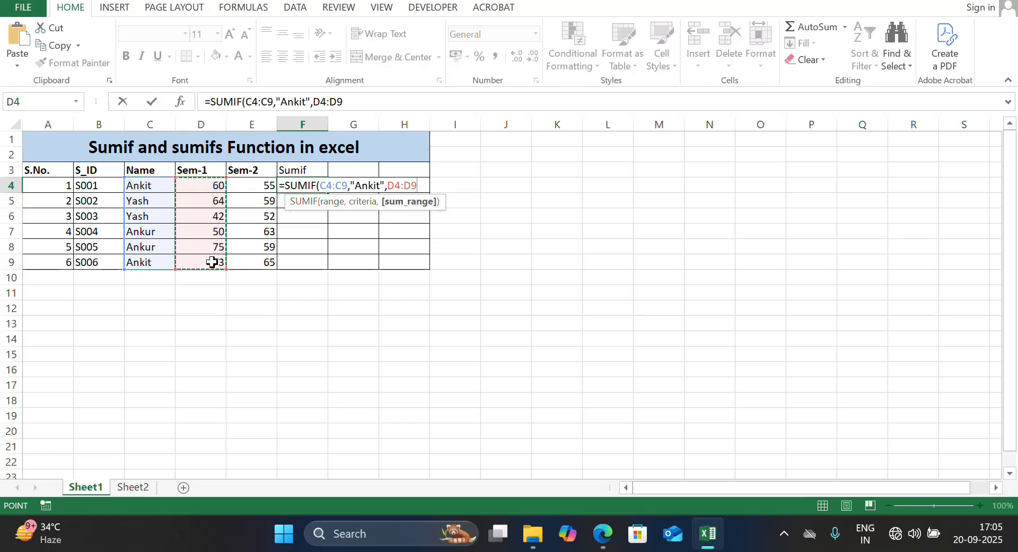
key(Return)
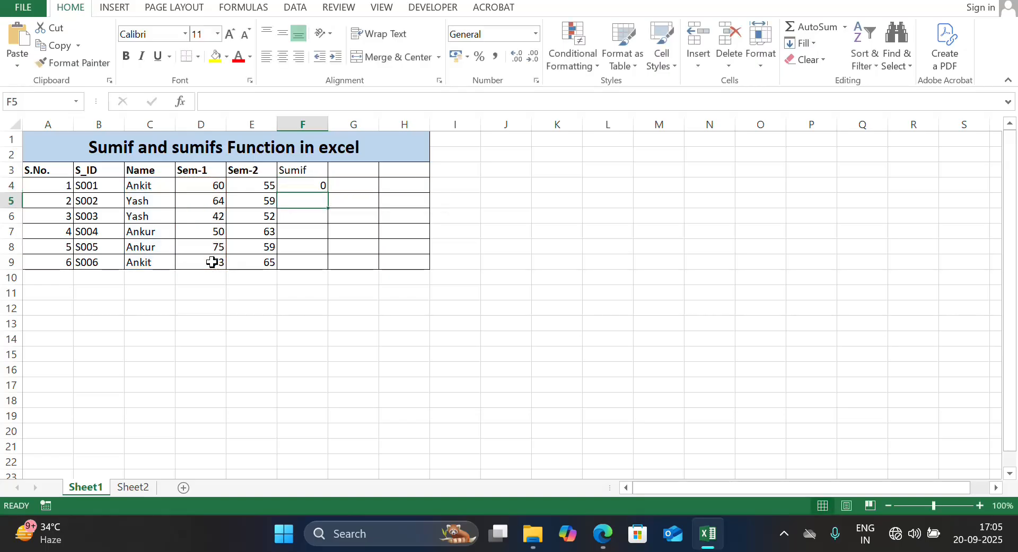
Change the quoted criterion of the SUMIF formula in F4 to the student name shown in C5
click(312, 184)
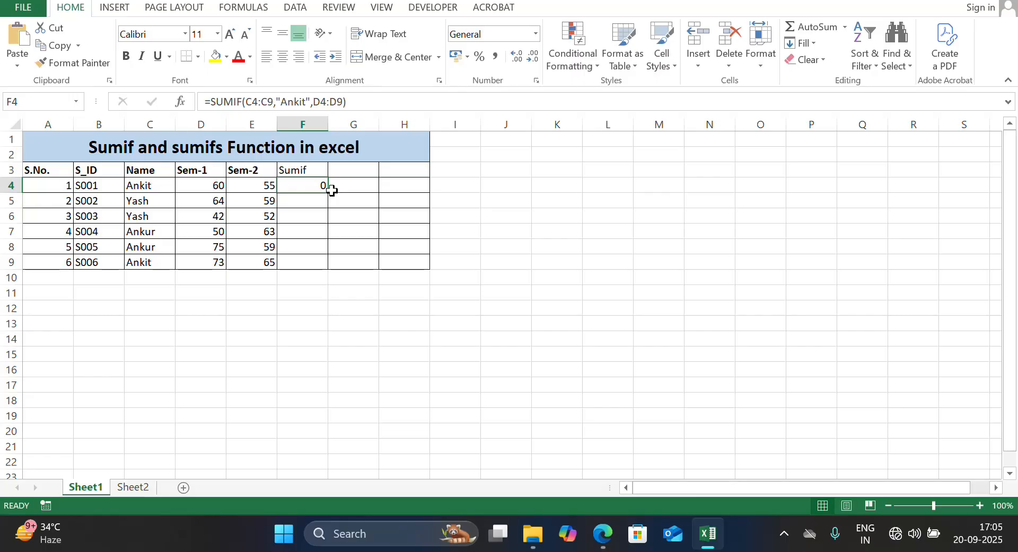
click(306, 101)
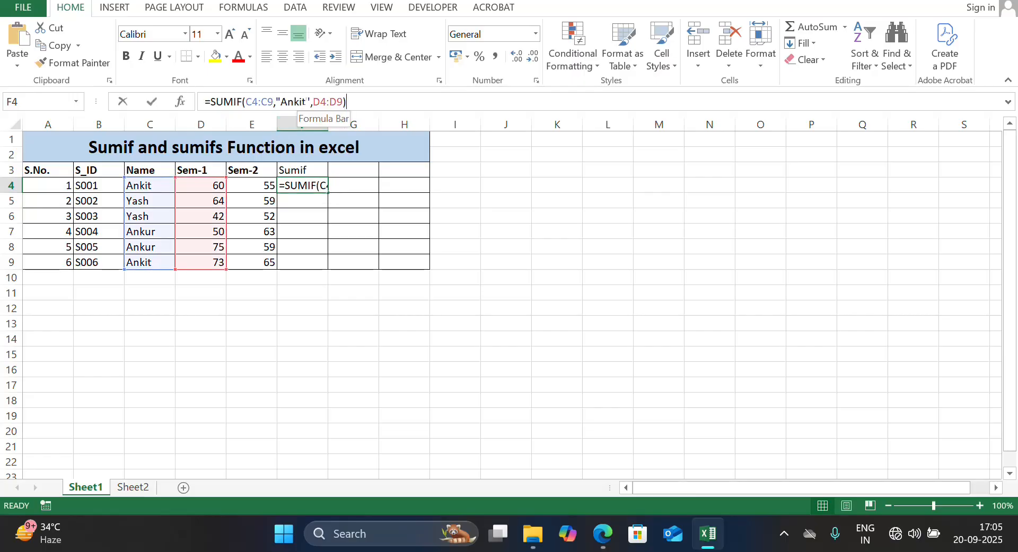
key(BackSpace)
key(BackSpace)
key(BackSpace)
key(BackSpace)
key(BackSpace)
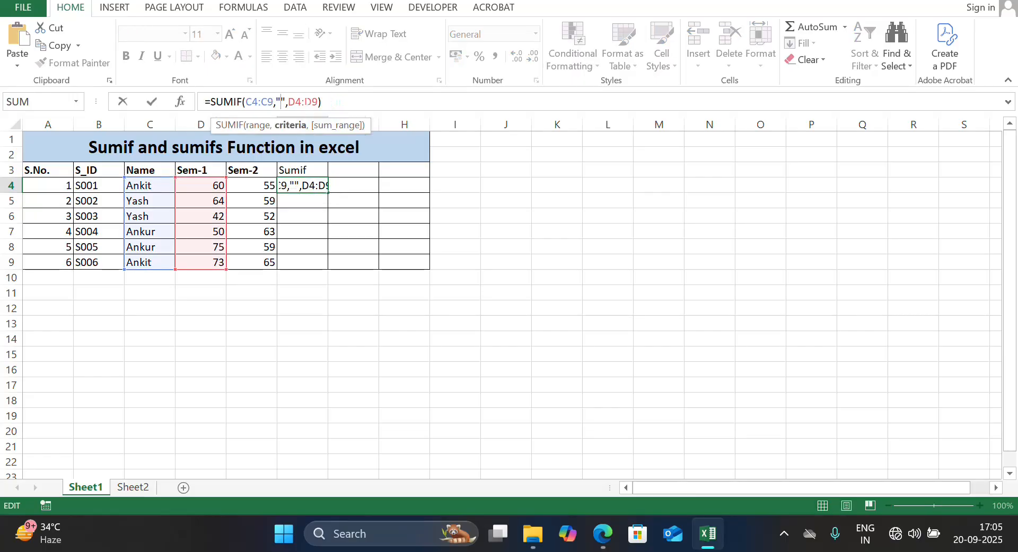
text(Yash)
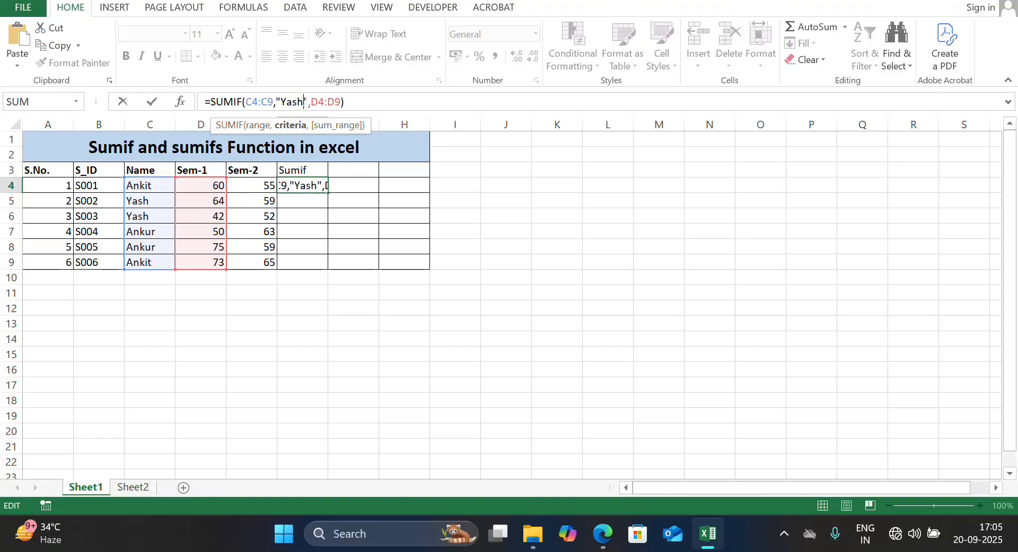
key(Return)
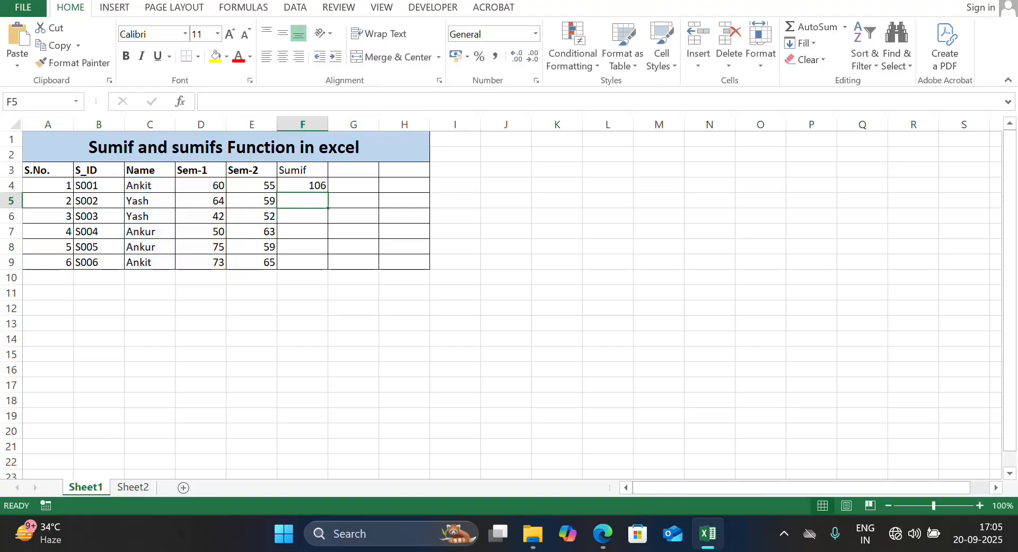
Try the student name shown in C7 as the quoted criterion of the SUMIF formula in F4
click(324, 181)
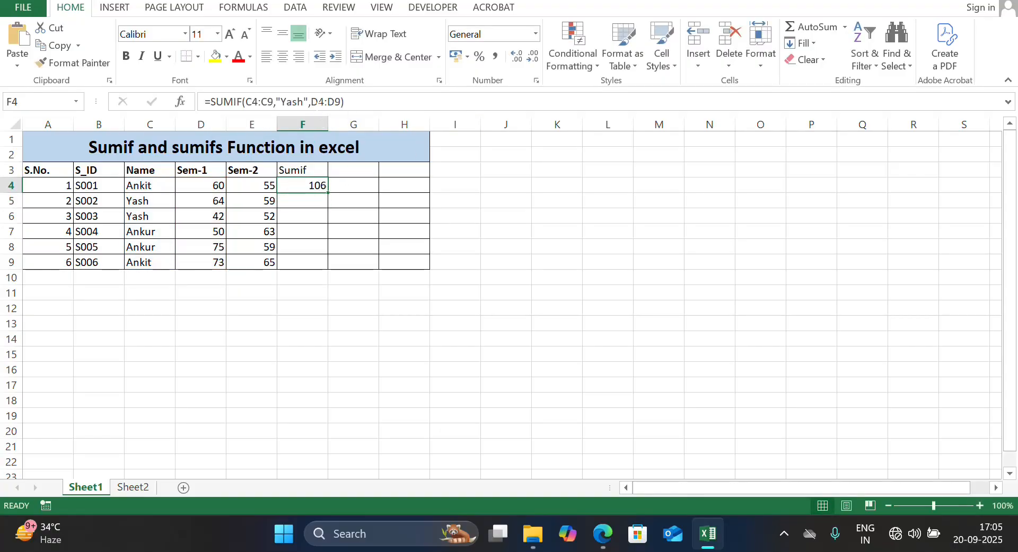
click(304, 102)
key(BackSpace)
key(BackSpace)
key(BackSpace)
key(BackSpace)
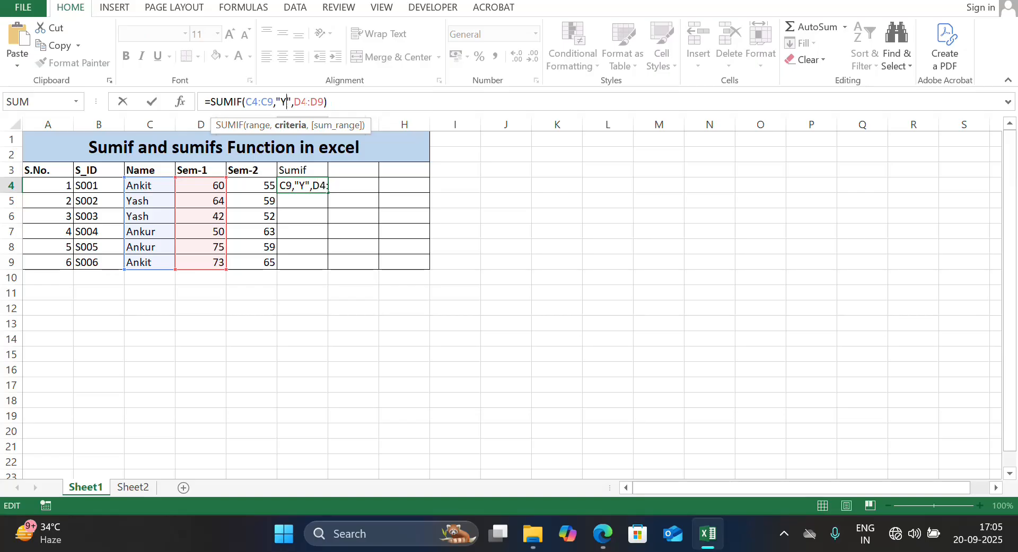
text(Ankur)
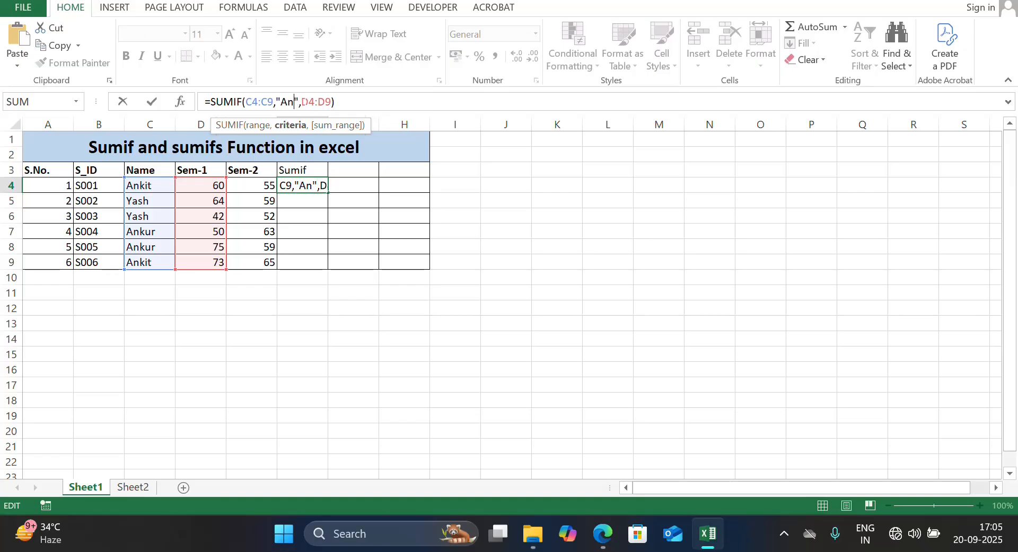
key(Return)
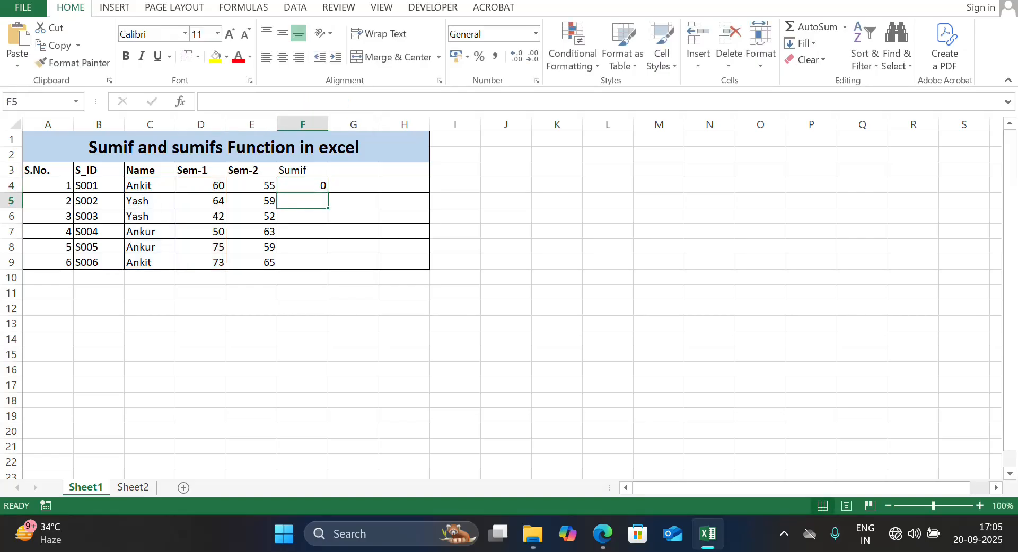
Undo the last two criterion changes to the SUMIF formula in F4
click(317, 185)
key(ctrl+z)
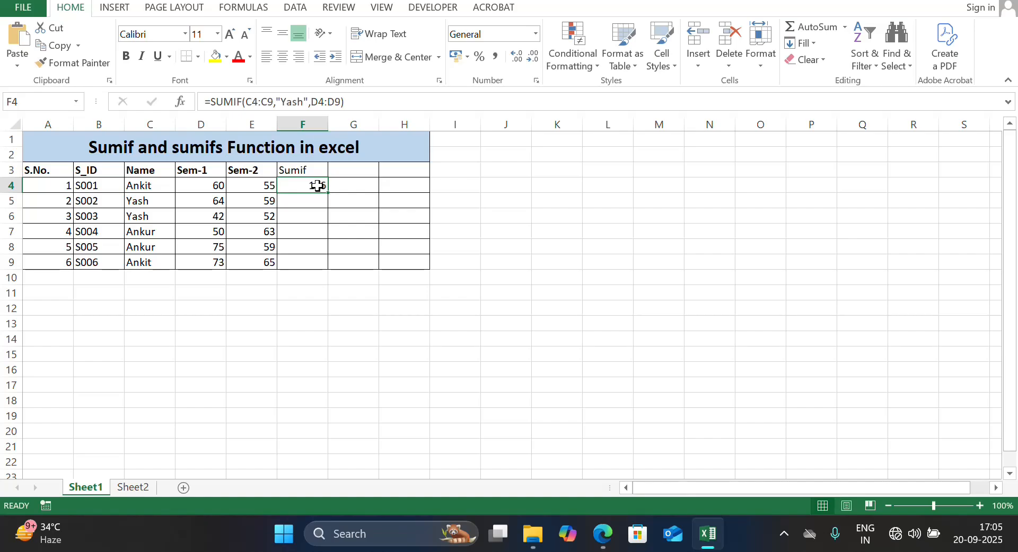
key(ctrl+z)
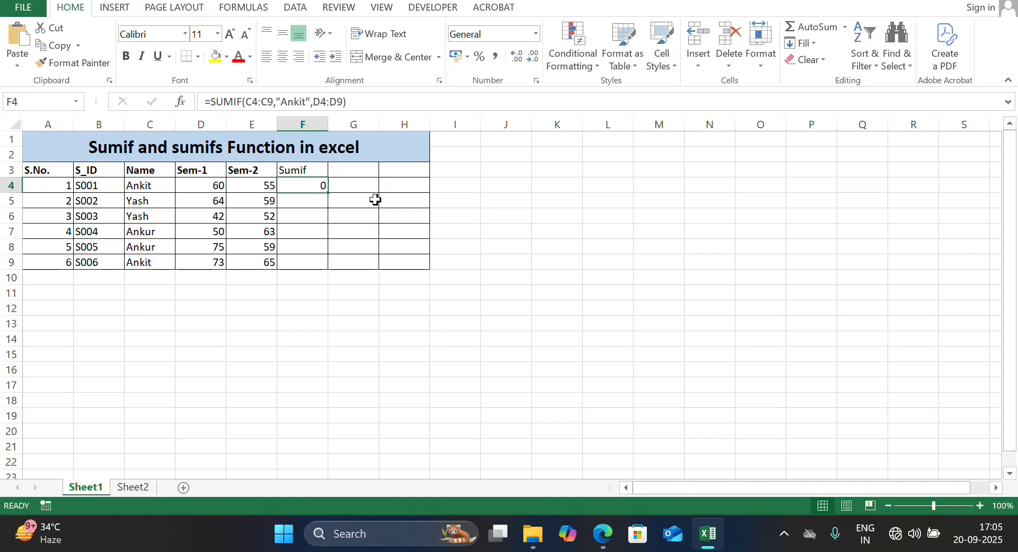
Replace the name inside the quotes of F4's SUMIF formula with the student name from C5, keeping both ranges
click(306, 101)
key(BackSpace)
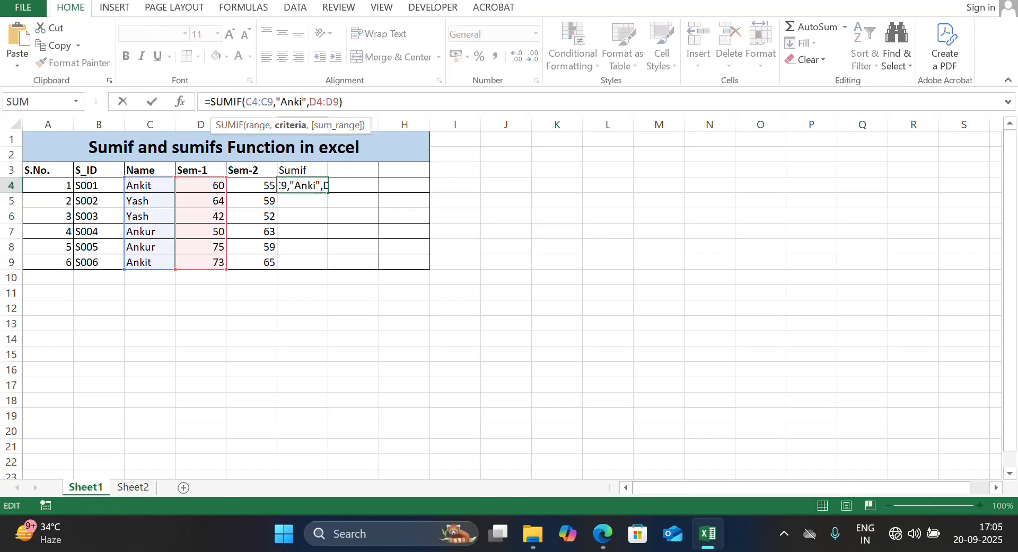
key(BackSpace)
key(BackSpace)
key(BackSpace)
key(BackSpace)
text(Yasj)
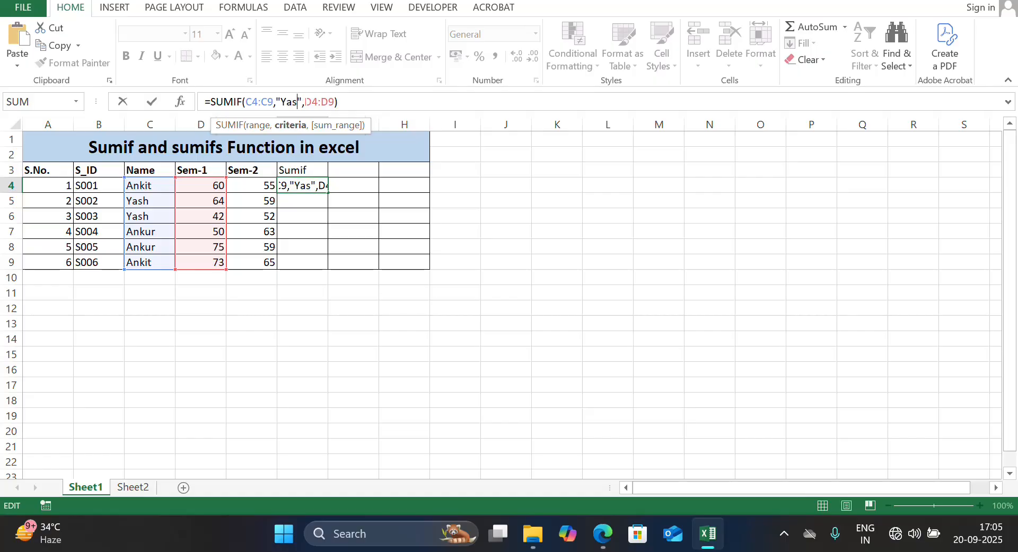
key(BackSpace)
text(h)
key(Return)
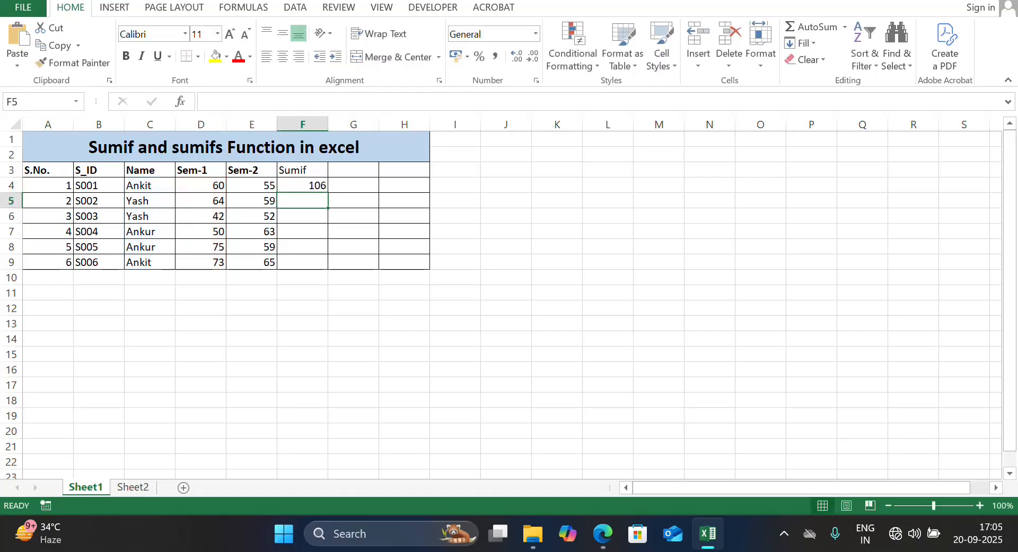
click(324, 182)
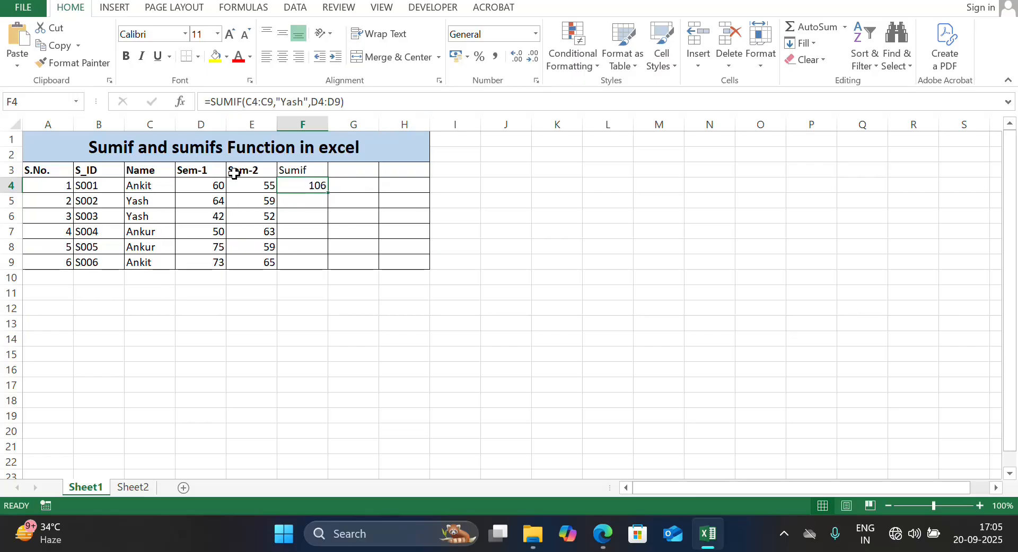
click(161, 204)
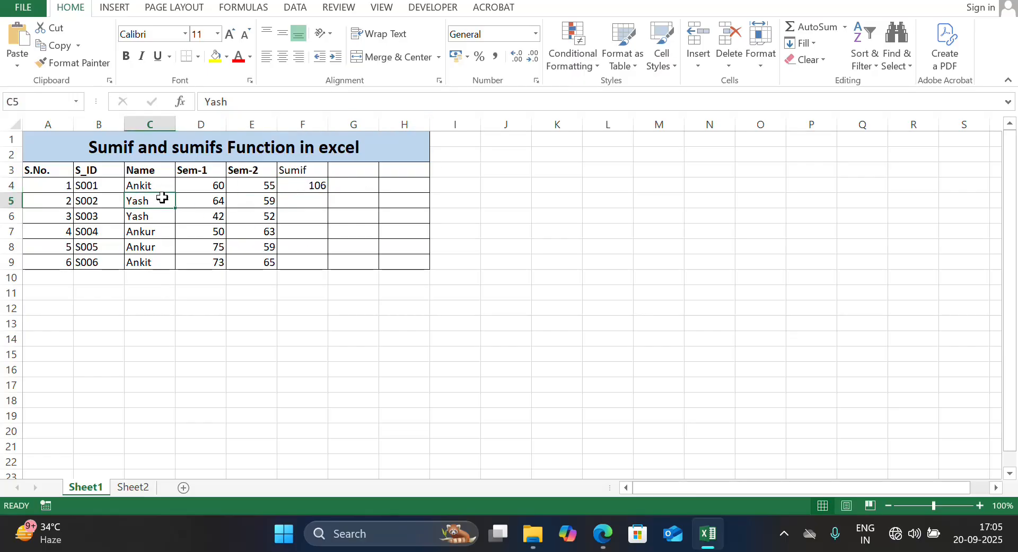
Check the Sem-1 marks in D5 and D6 that belong to the student name used in F4's criterion
click(199, 201)
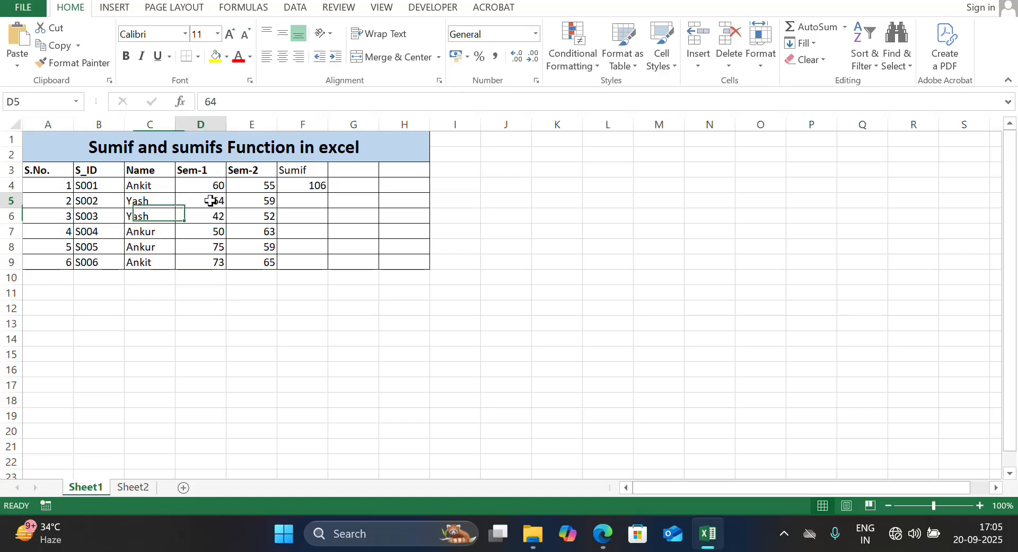
click(161, 216)
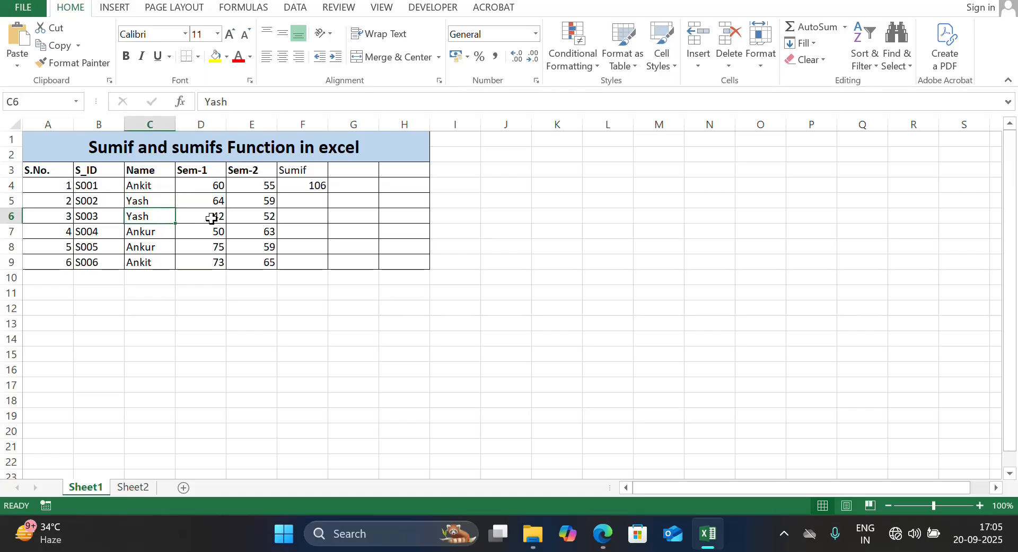
click(211, 218)
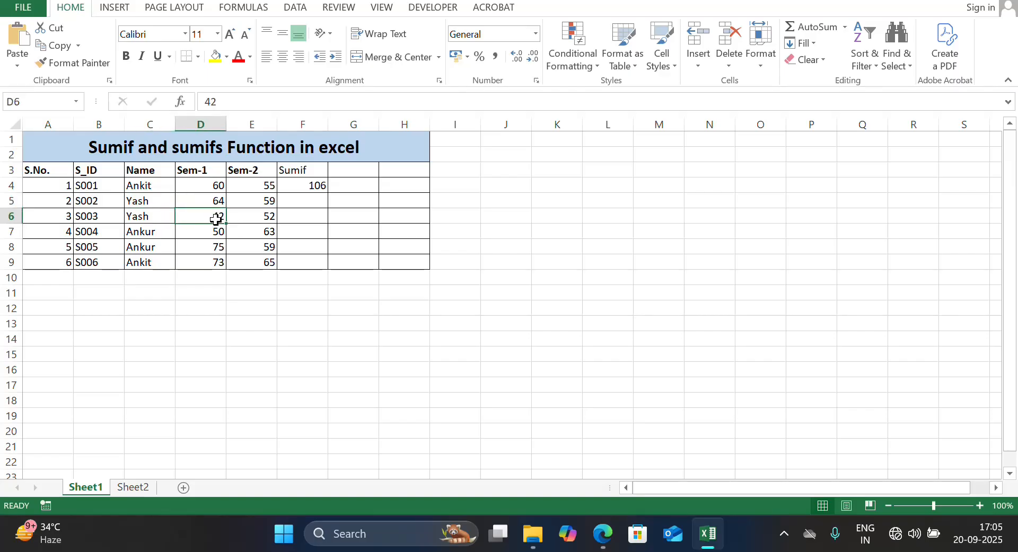
Enter the column header List in cell G3
click(353, 168)
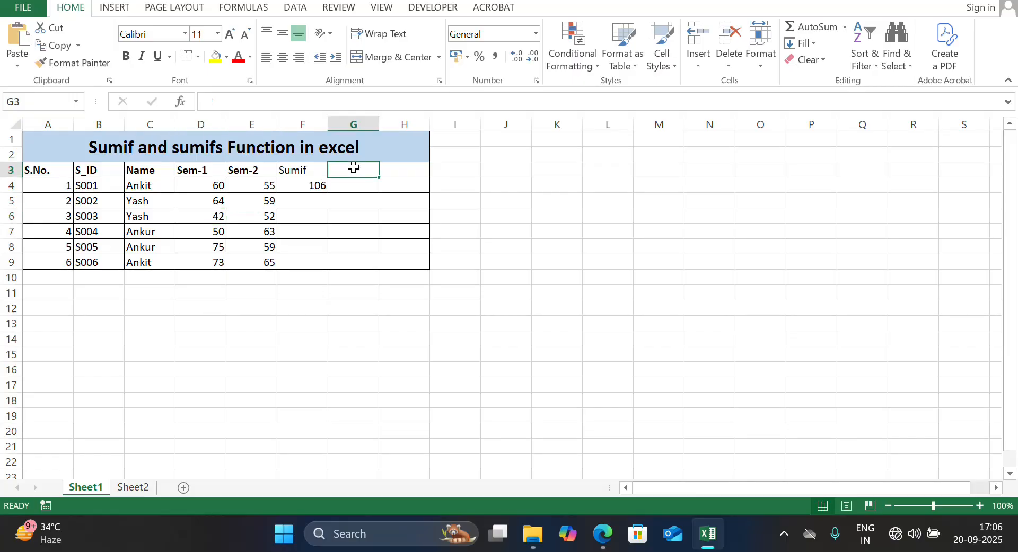
text(List)
key(Return)
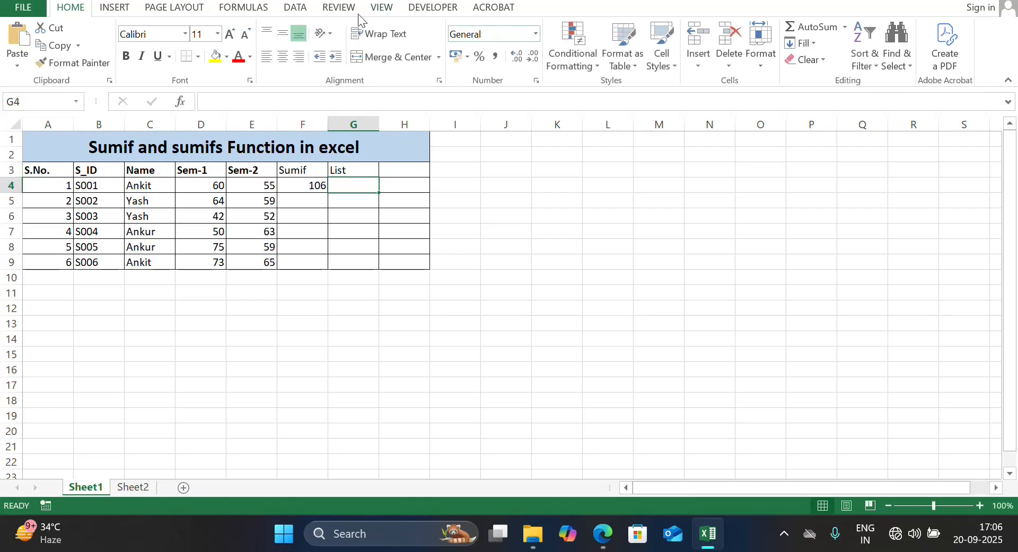
Add a List data validation to G4 with source =$C$4:$C$9, and choose the first student name from its dropdown
click(295, 7)
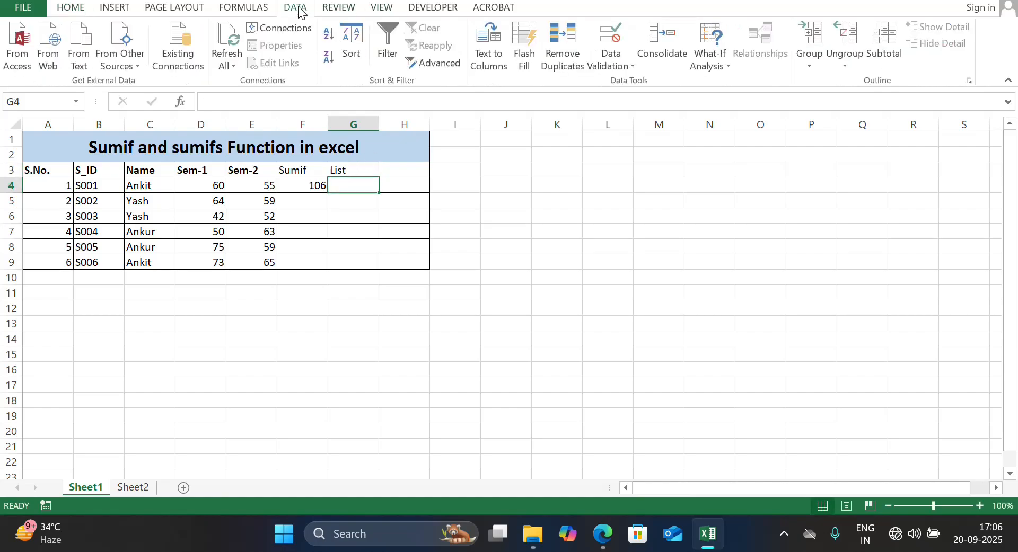
click(595, 60)
click(617, 82)
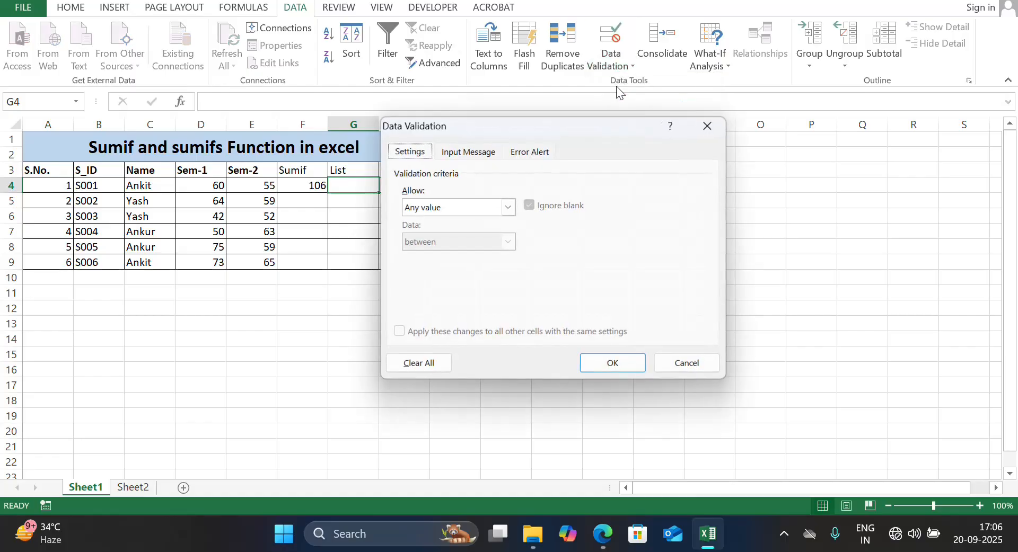
click(508, 208)
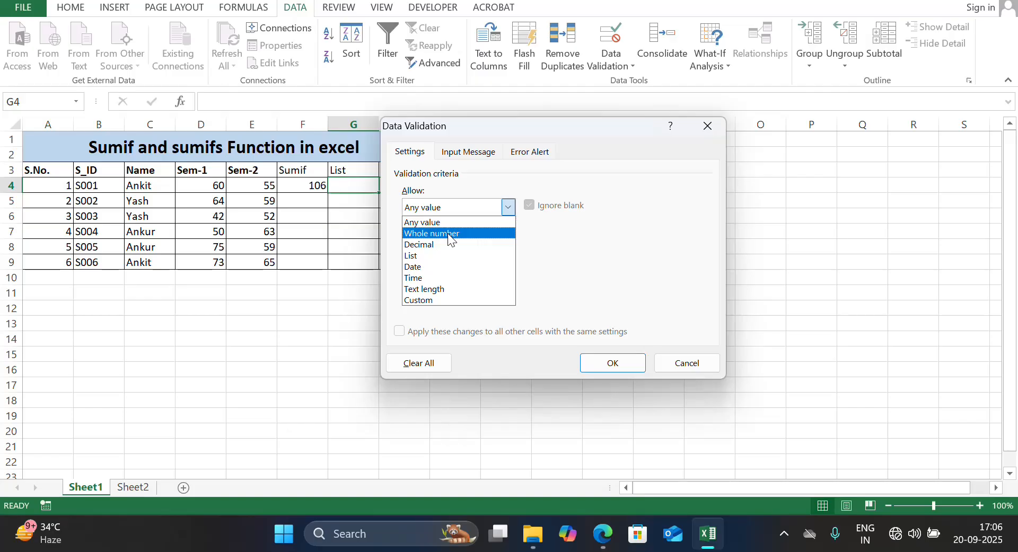
click(436, 255)
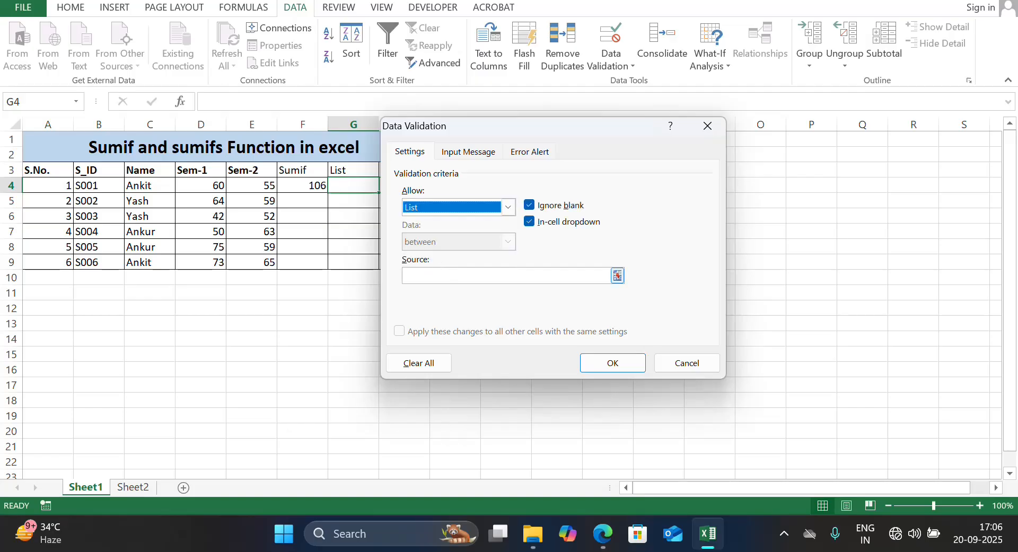
drag(151, 185, 141, 263)
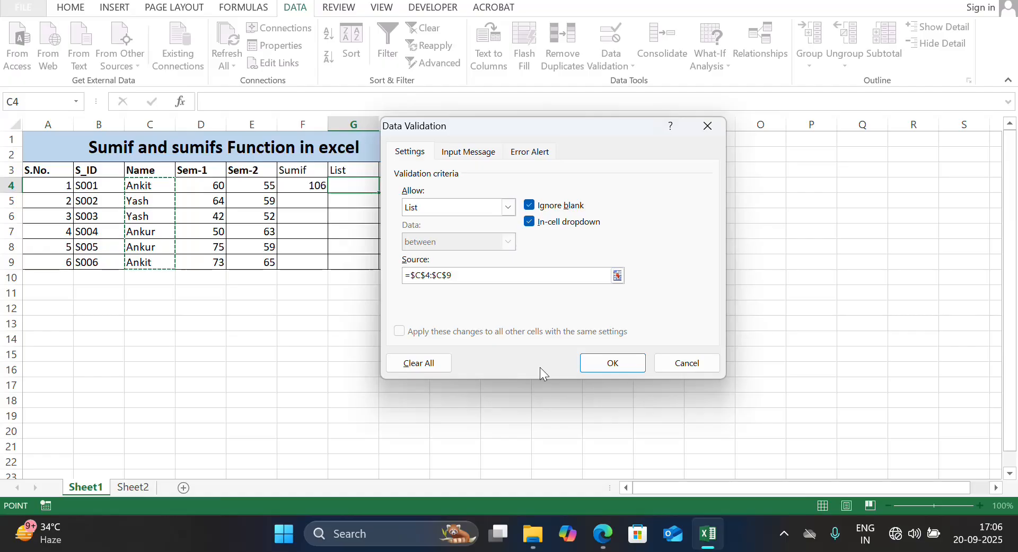
click(599, 363)
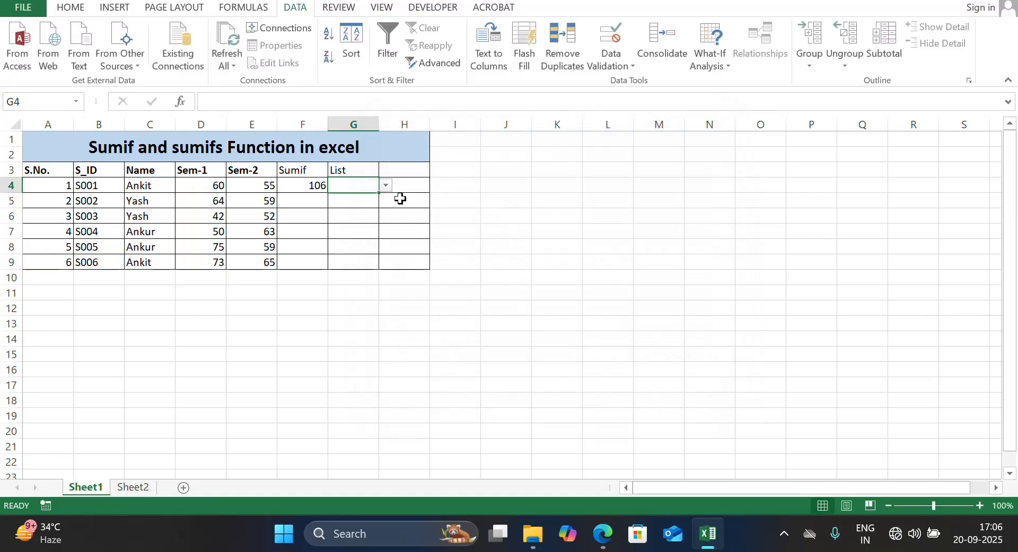
click(386, 186)
click(382, 199)
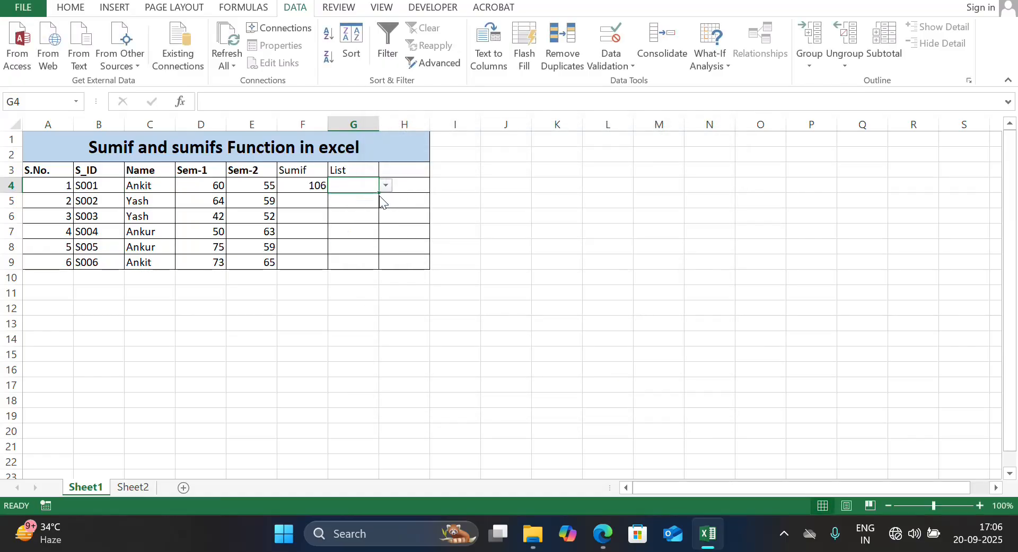
Enter =SUMIF(C4:C9,G4,D4:D9) in H4 to sum the Sem-1 marks for the student chosen in G4
click(416, 185)
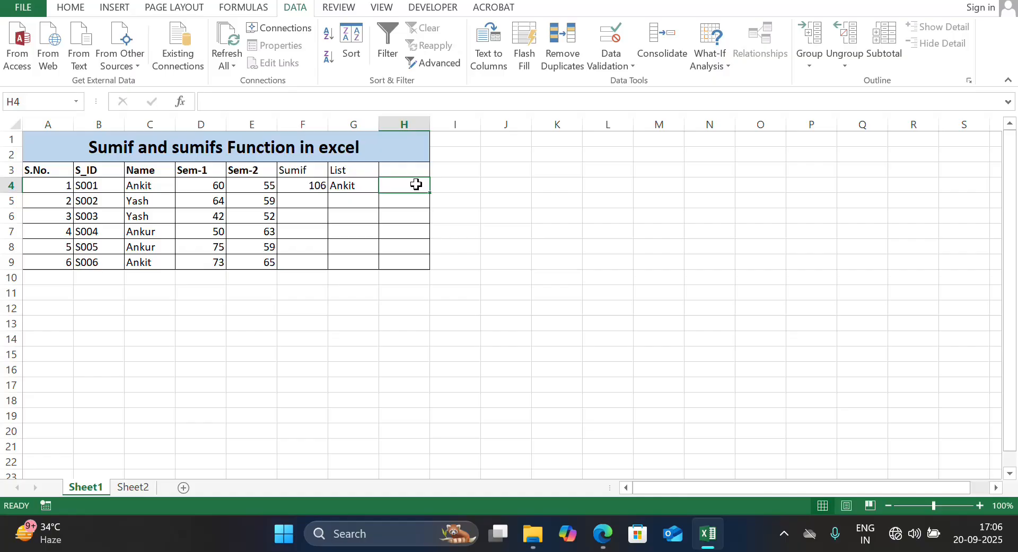
text(=)
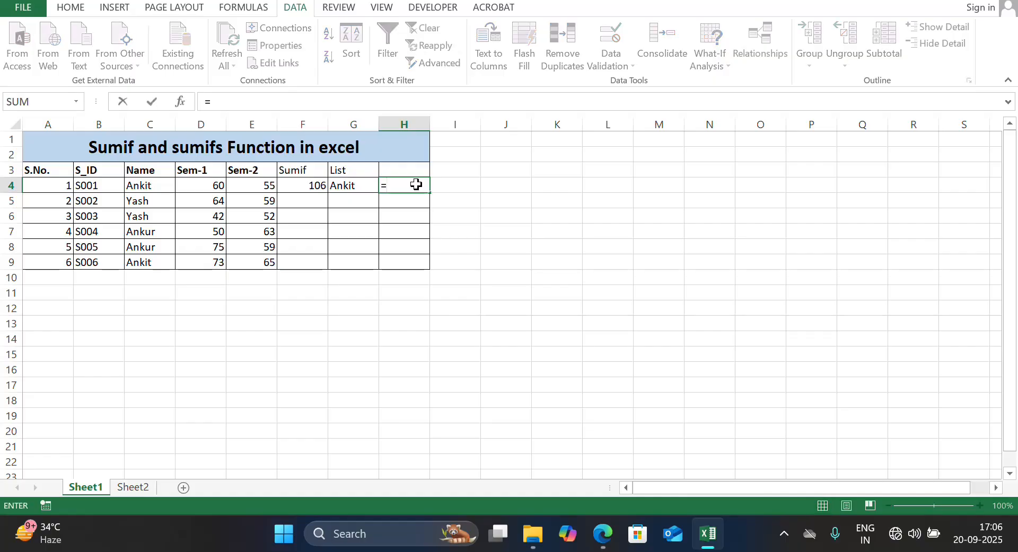
text(sum)
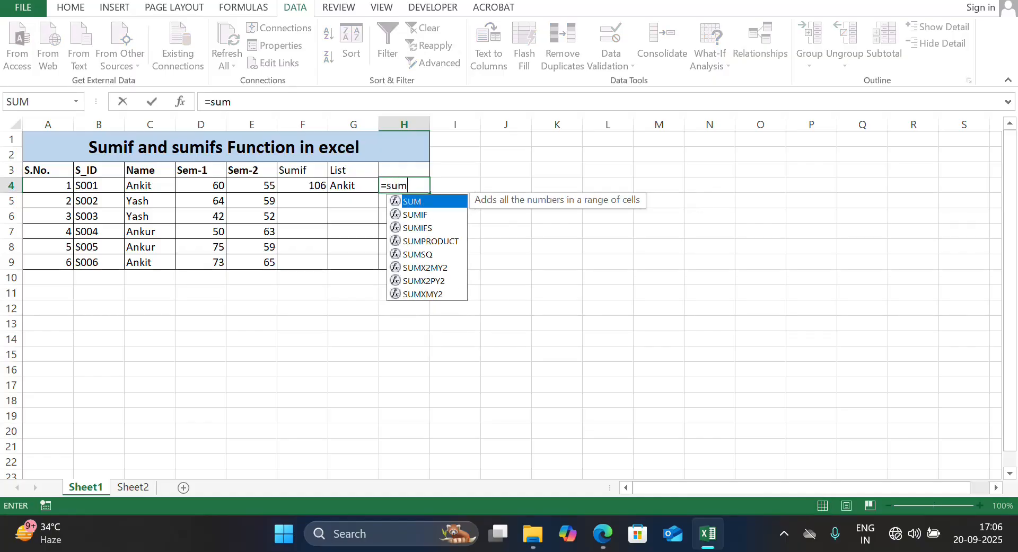
text(if)
key(Tab)
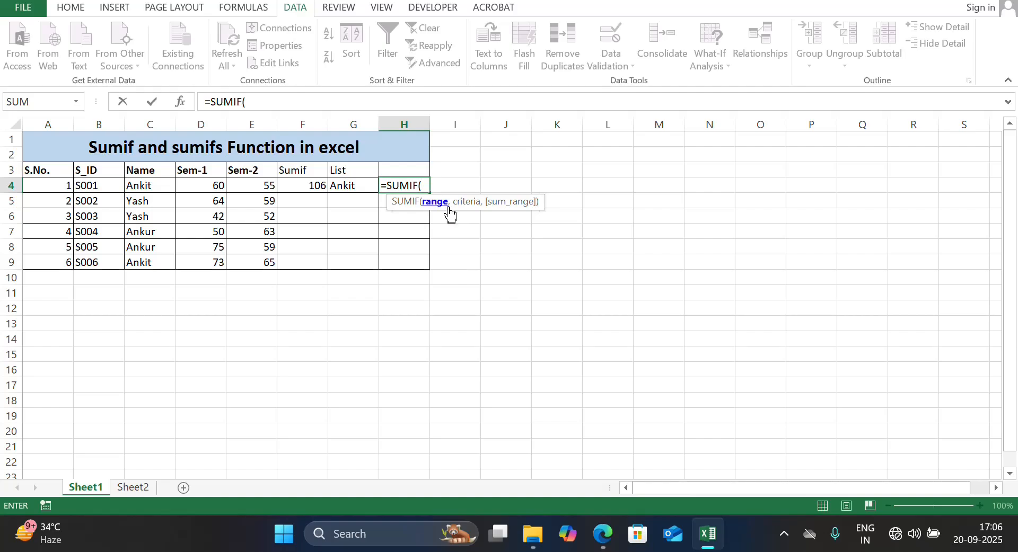
drag(151, 237, 146, 260)
text(,)
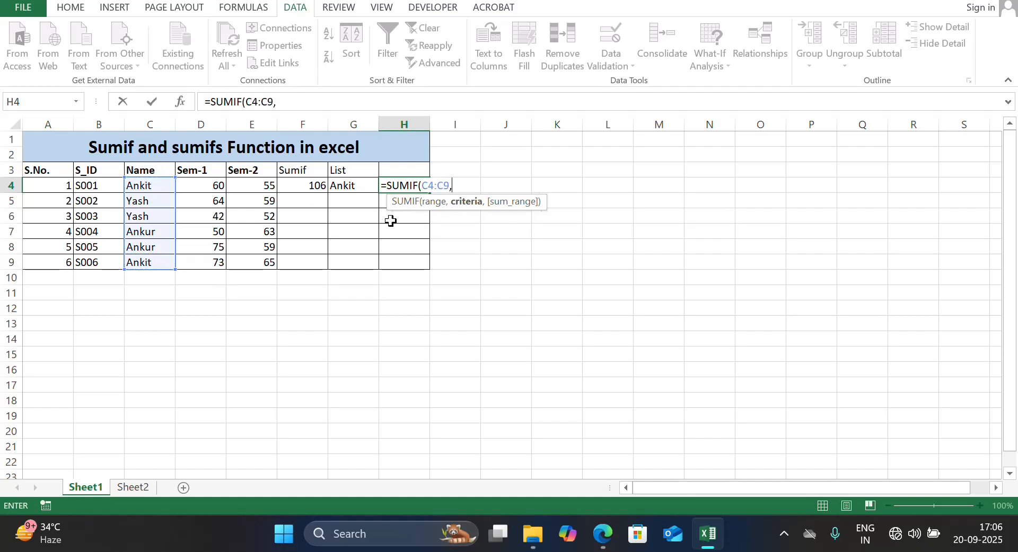
click(347, 186)
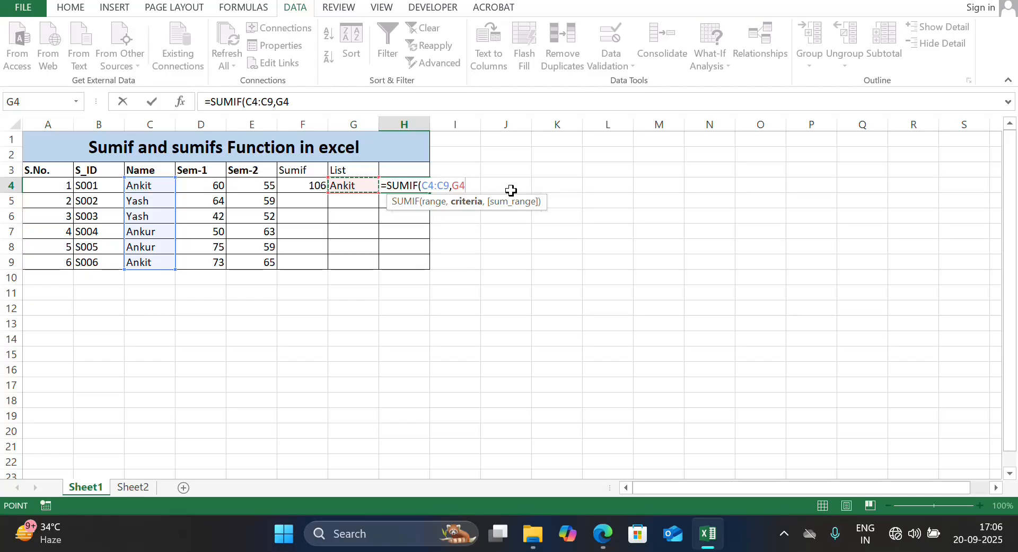
text(,)
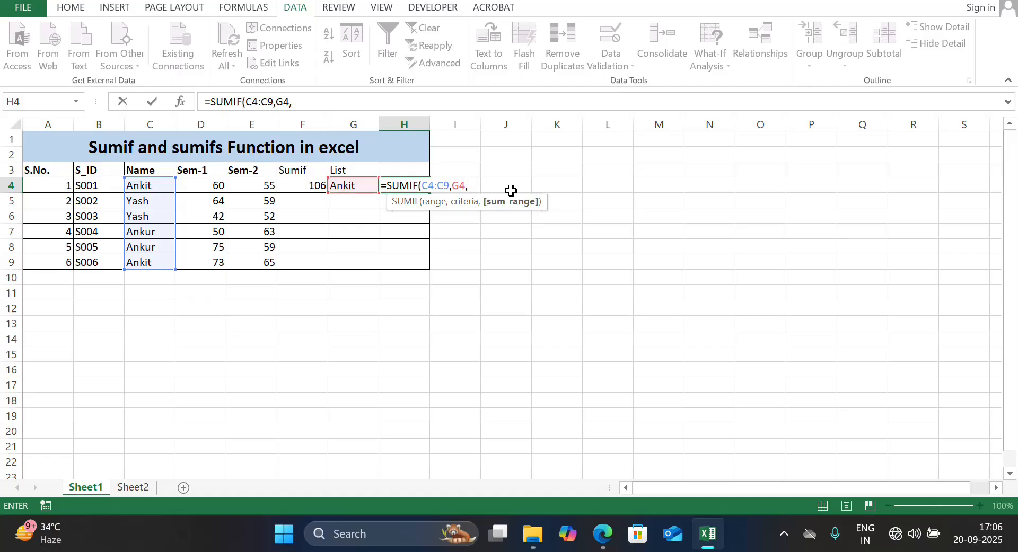
drag(219, 186, 214, 259)
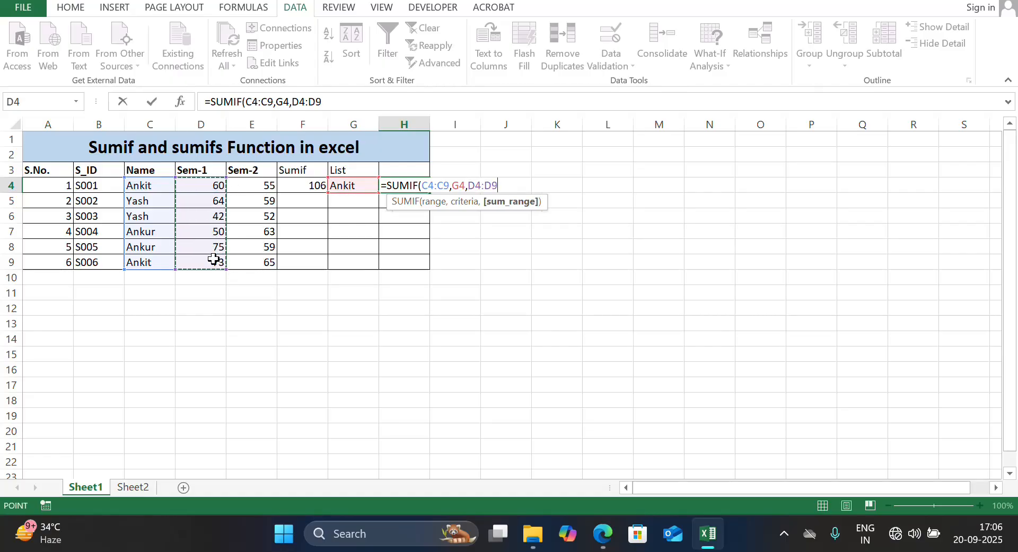
key(Return)
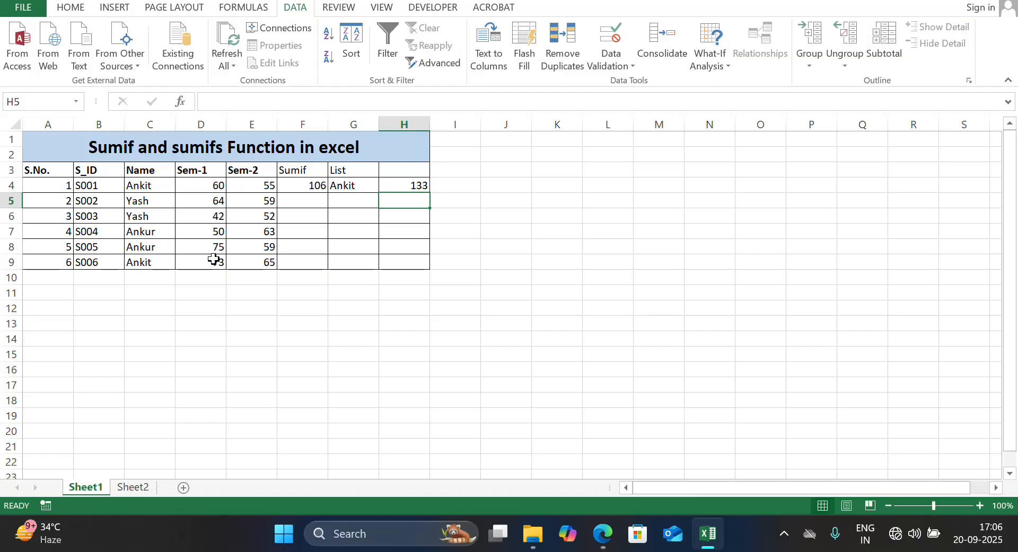
Test the H4 formula by choosing the student name from C5 in G4's dropdown, followed by the name from C7
click(369, 184)
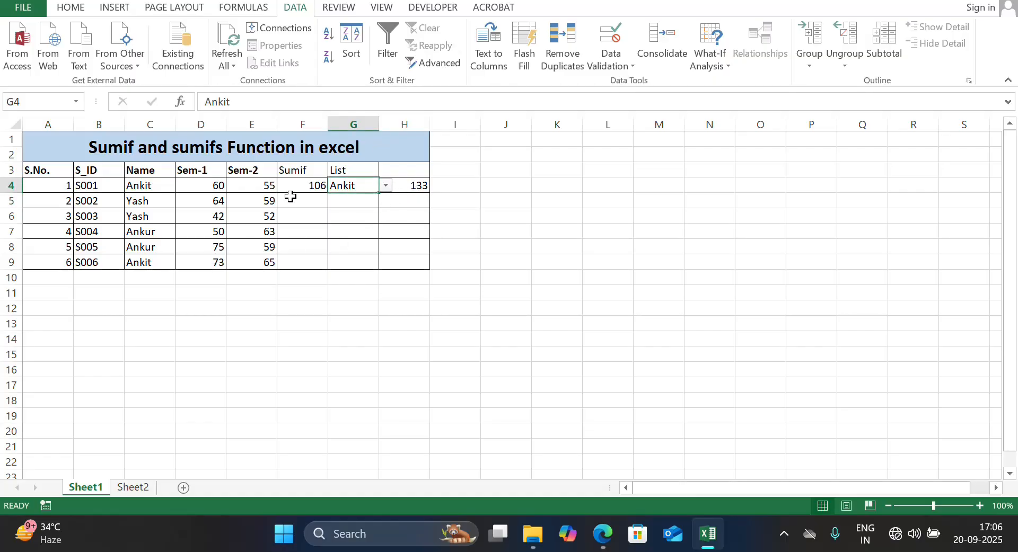
click(385, 185)
click(367, 213)
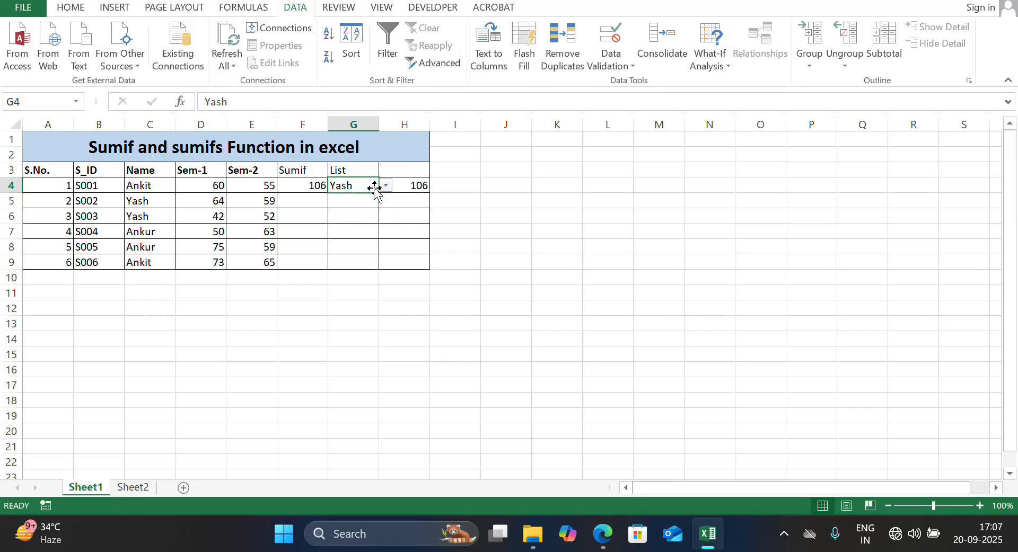
click(385, 185)
click(363, 234)
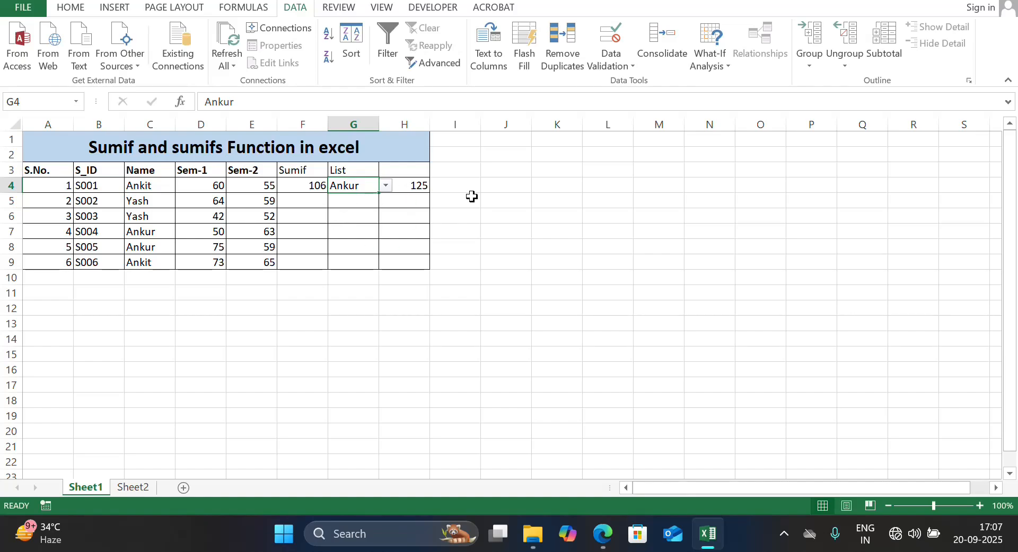
click(385, 186)
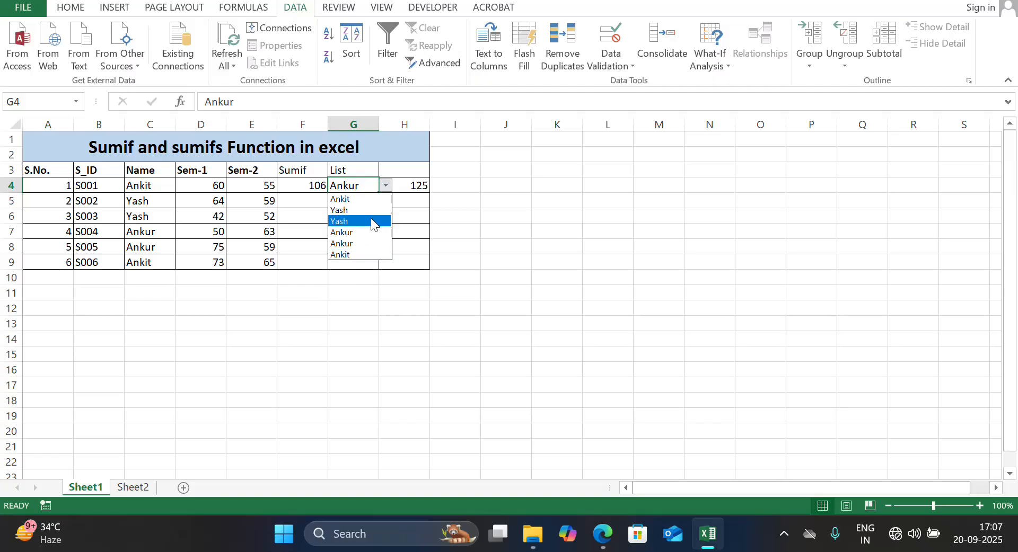
click(427, 200)
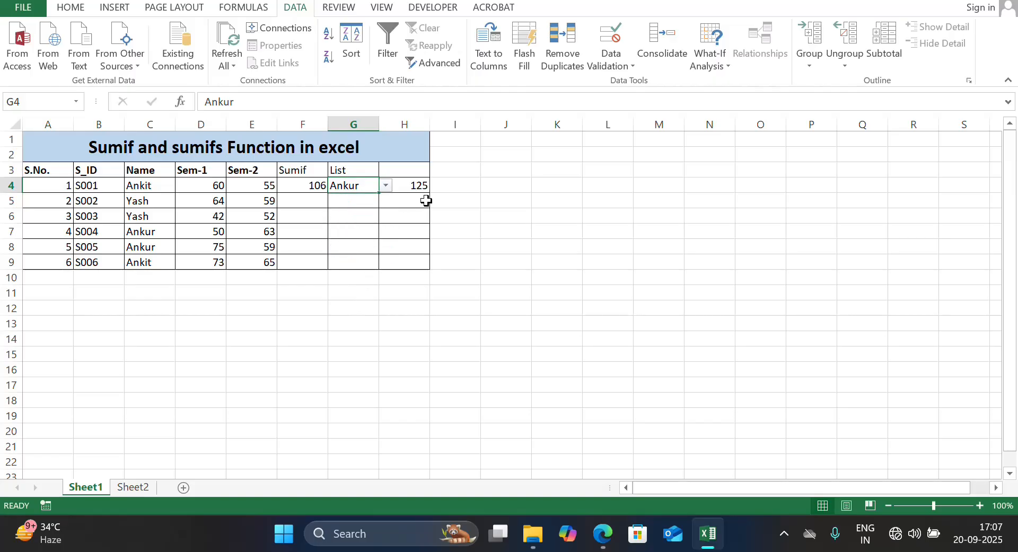
click(395, 204)
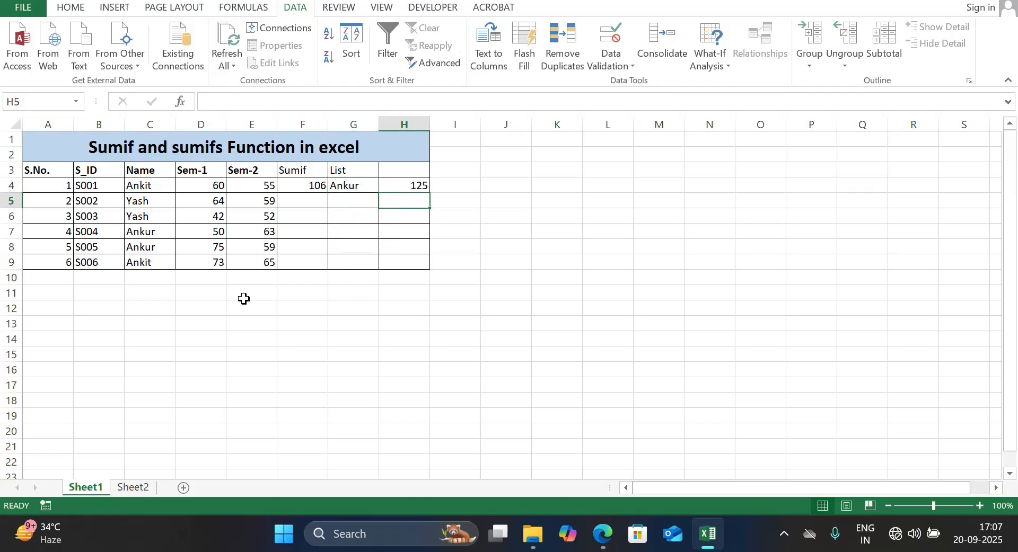
On Sheet2, shorten the merged heading above the marks table to "Sumifs Function in excel"
click(133, 488)
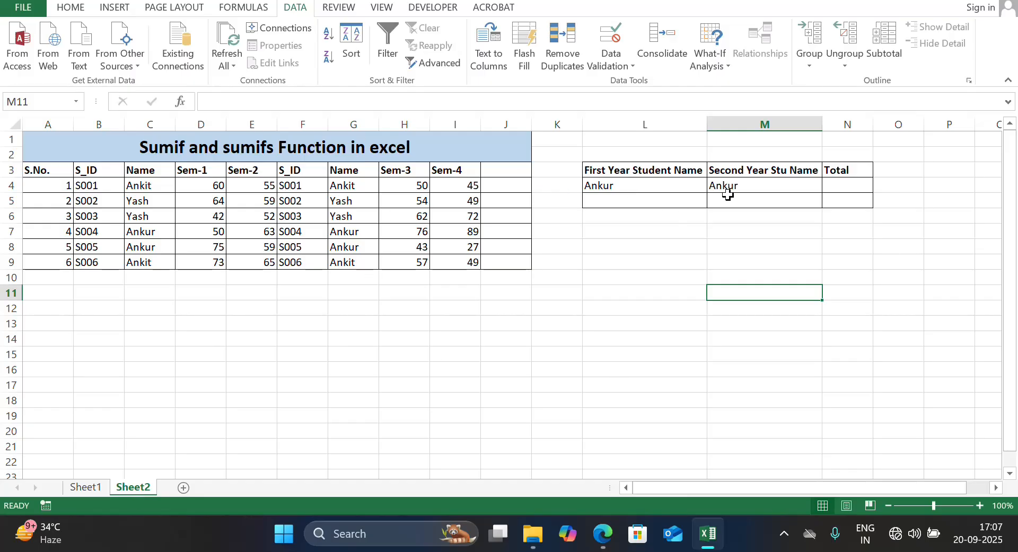
double_click(221, 147)
key(BackSpace)
key(BackSpace)
key(BackSpace)
key(BackSpace)
key(BackSpace)
key(BackSpace)
key(BackSpace)
key(BackSpace)
key(BackSpace)
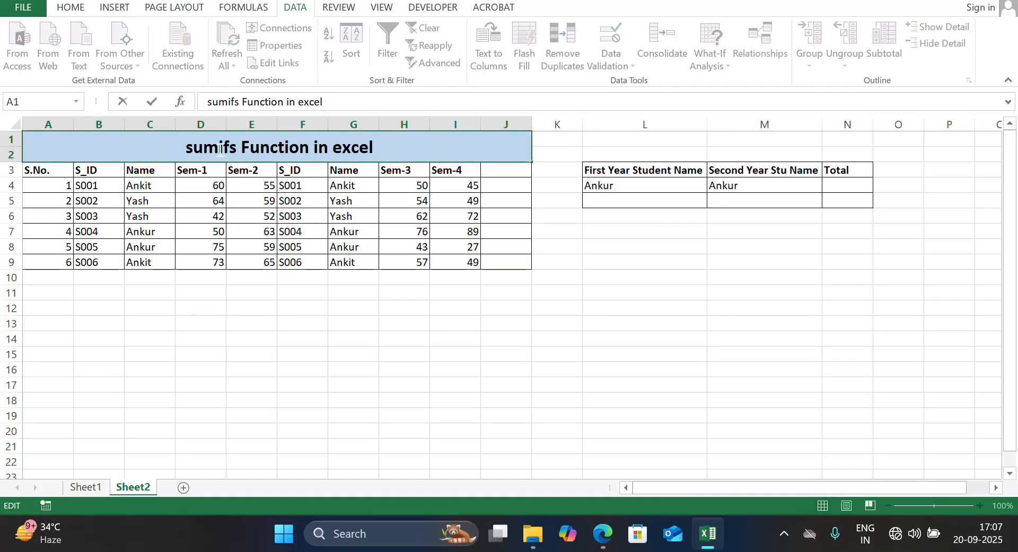
key(BackSpace)
text(S)
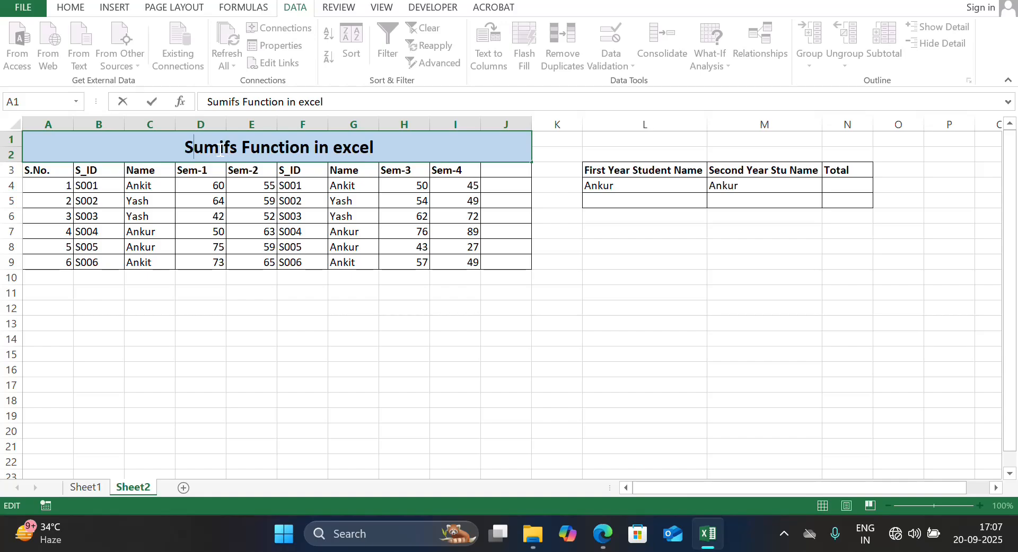
click(502, 202)
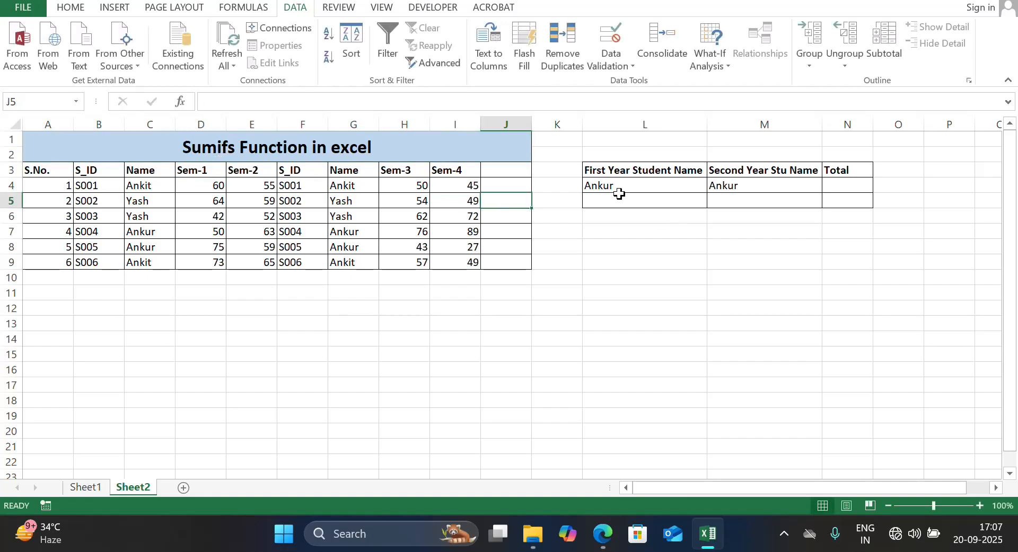
Examine the student name dropdown cells L4 and M4 and the first-year student data in B3:D9
click(633, 186)
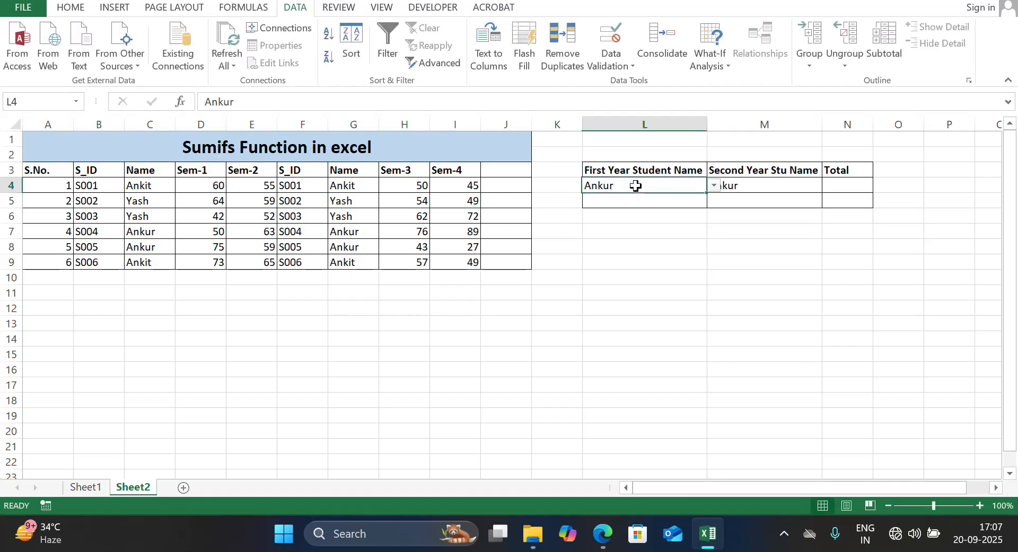
click(714, 186)
click(714, 186)
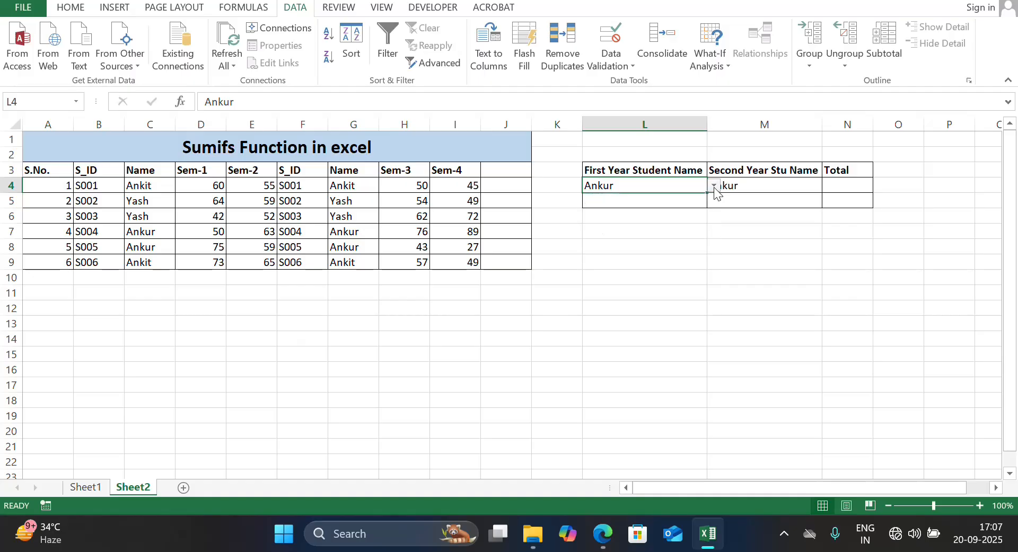
click(752, 184)
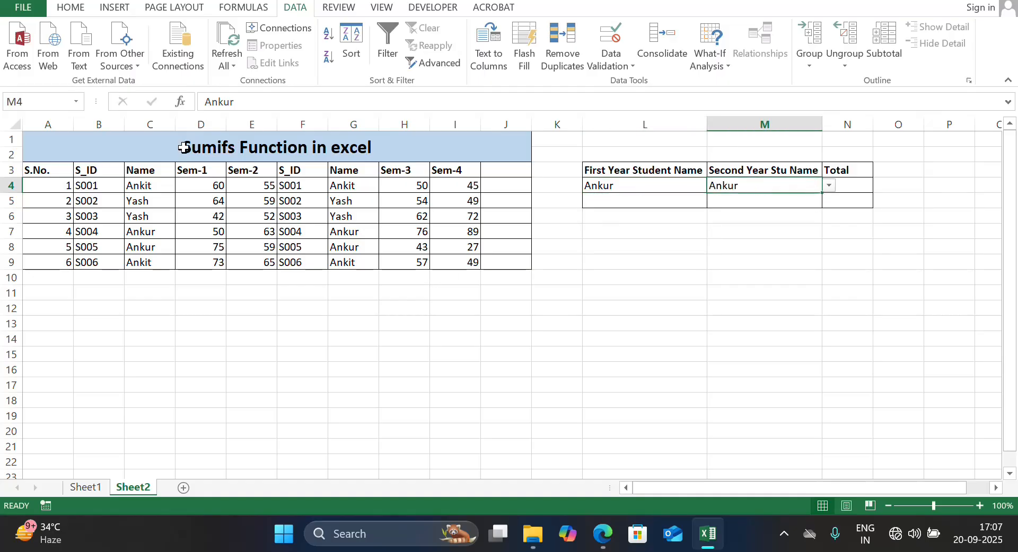
drag(87, 169, 197, 259)
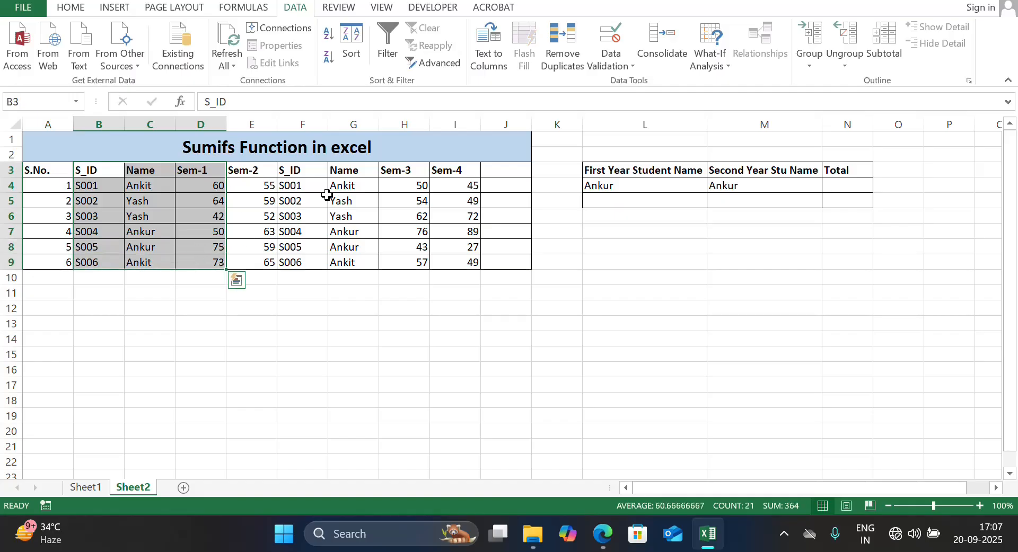
Examine the second-year names and marks in G3:I9 and the two student name criteria cells L4 and M4
drag(352, 170, 445, 258)
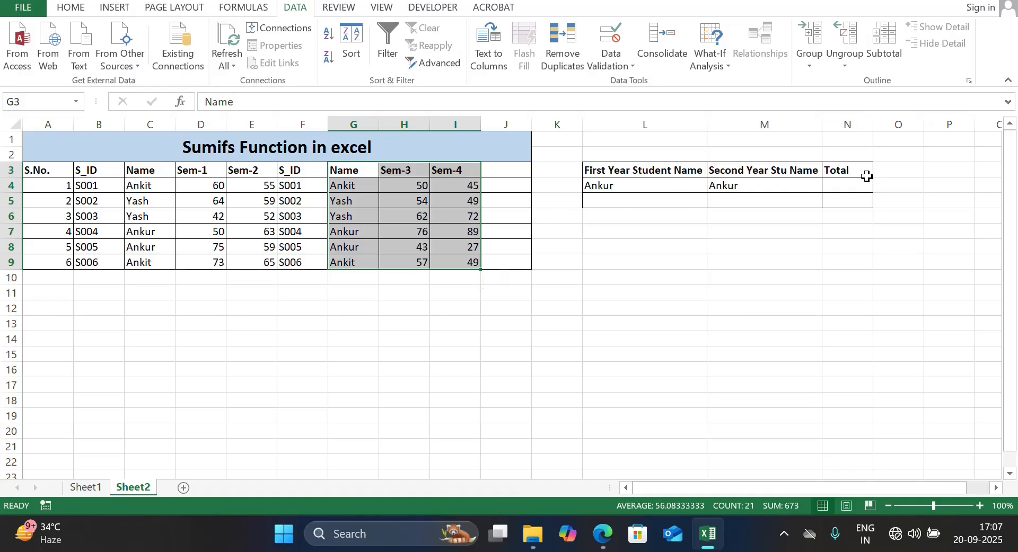
click(697, 188)
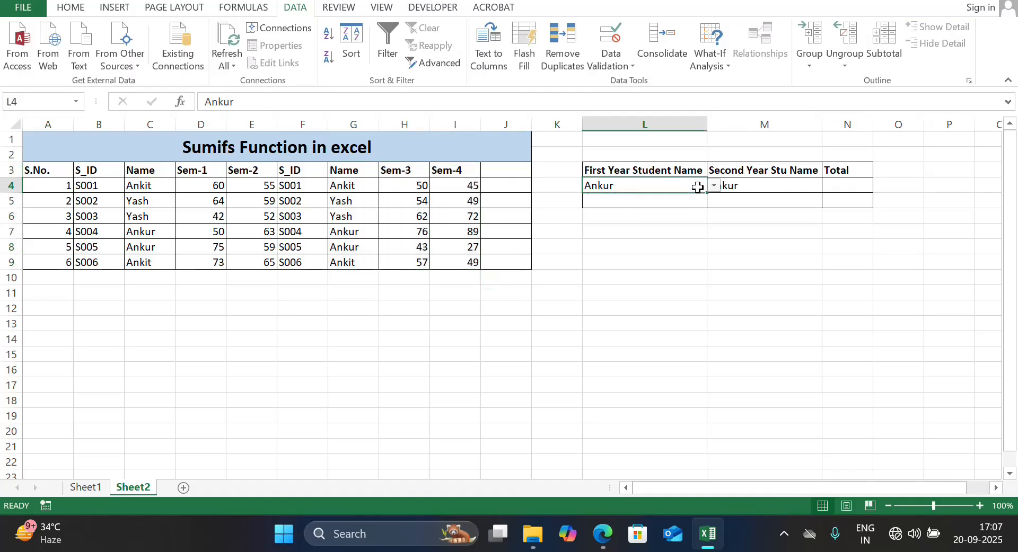
click(759, 183)
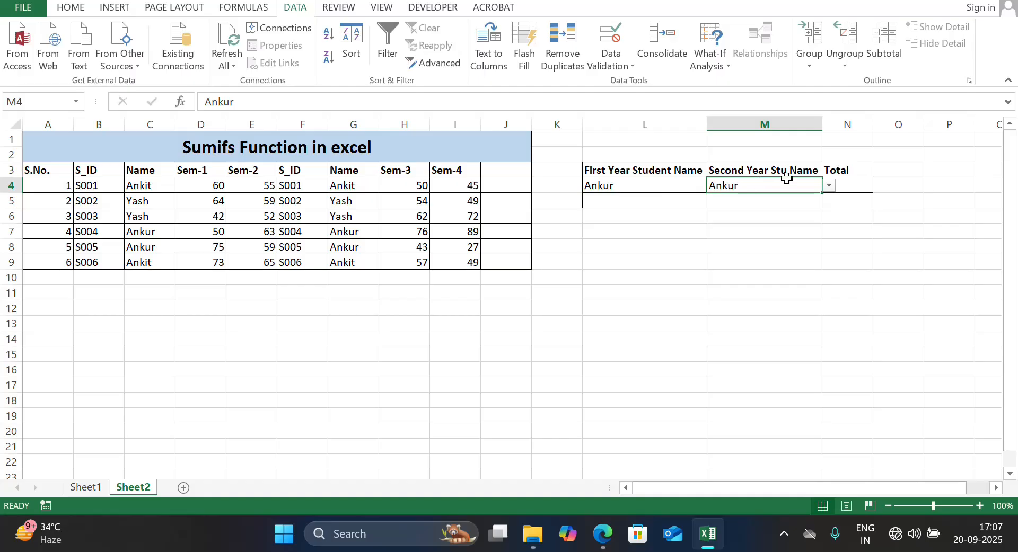
Enter =SUMIFS(D4:D9,C4:C9,L4,G4:G9,M4) in N4 to total the Sem-1 marks matching both chosen student names
click(842, 182)
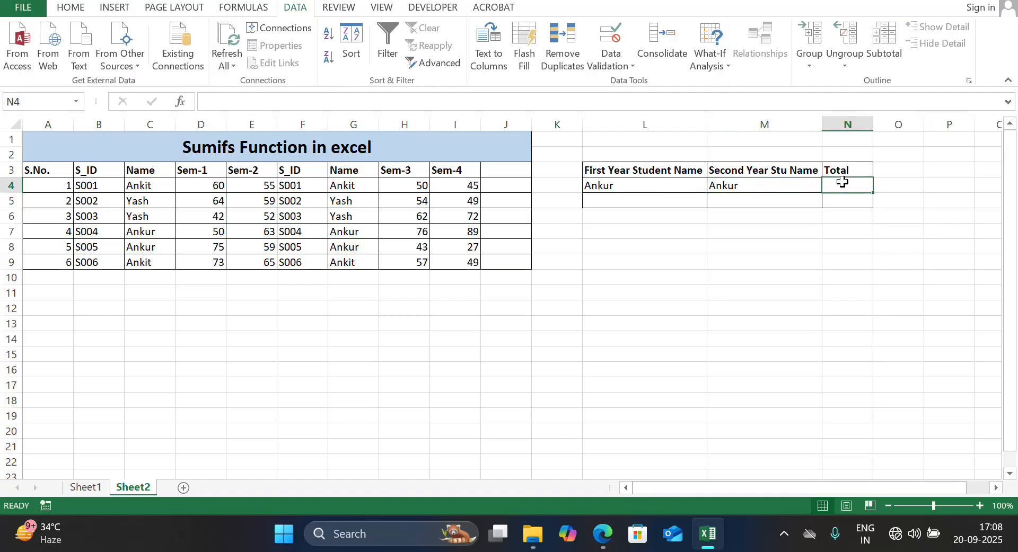
text(=sumif)
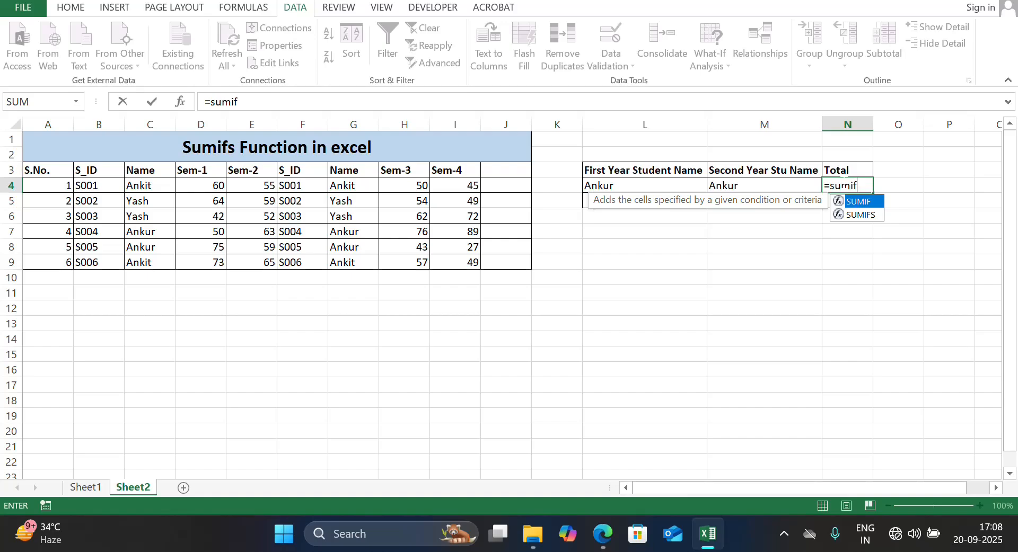
key(Down)
key(Tab)
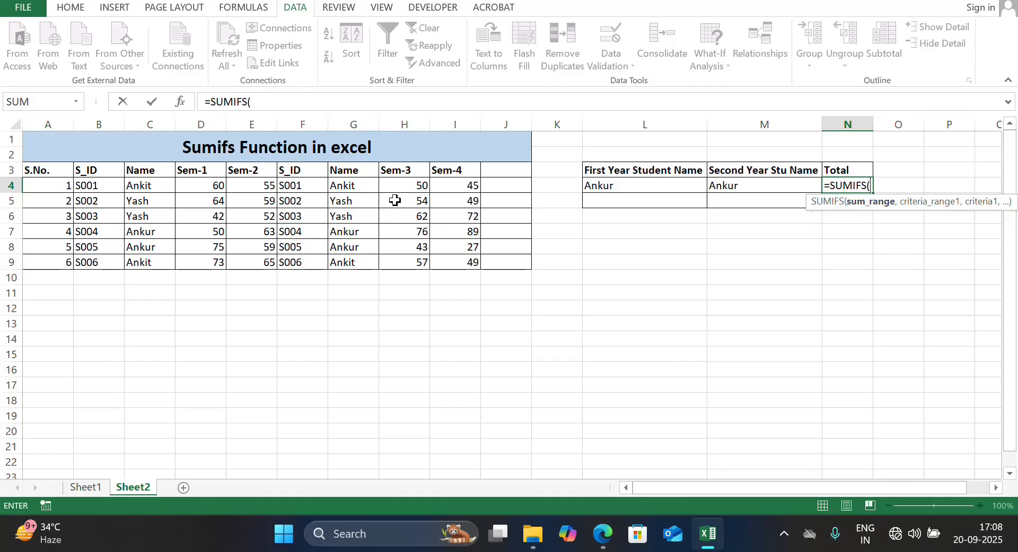
drag(208, 190, 201, 257)
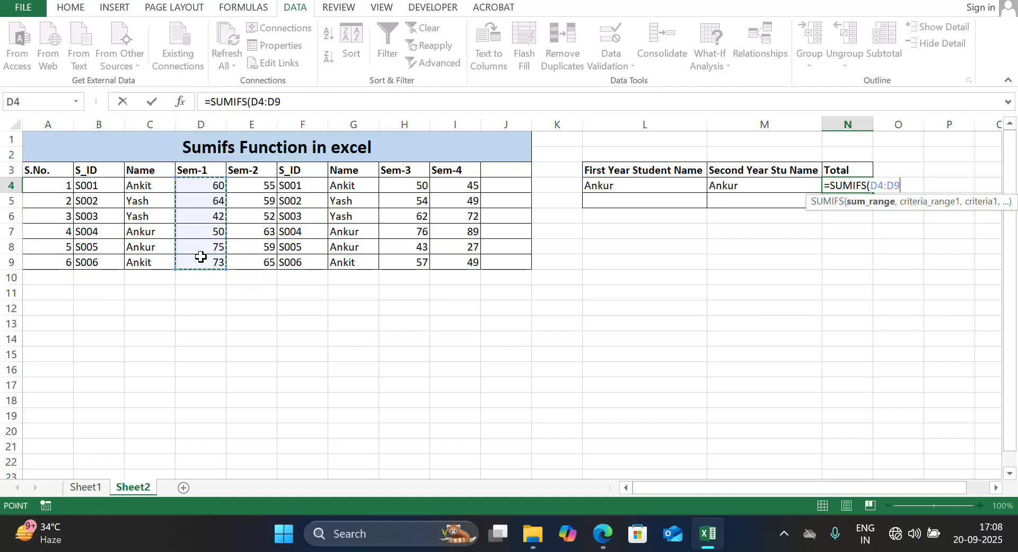
text(,)
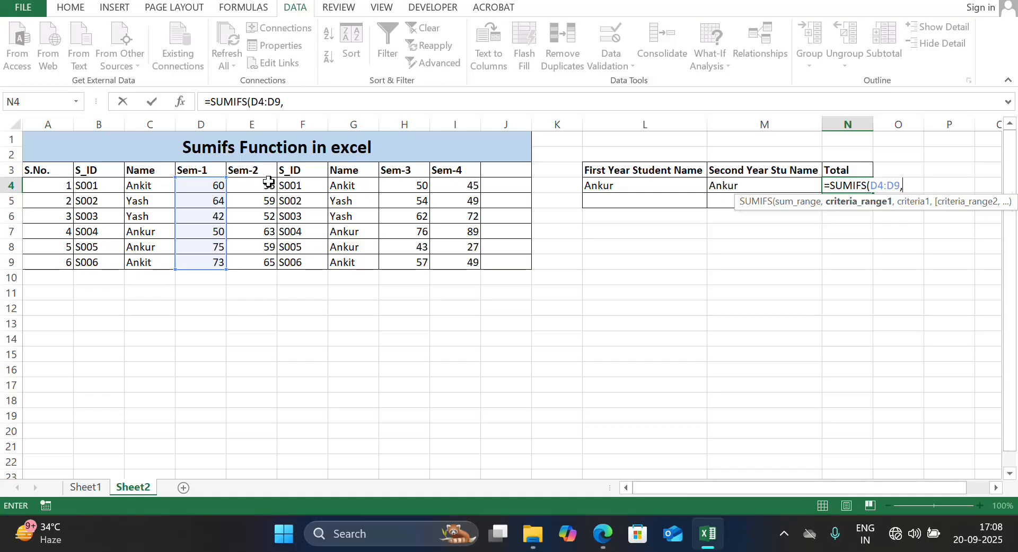
drag(149, 187, 145, 262)
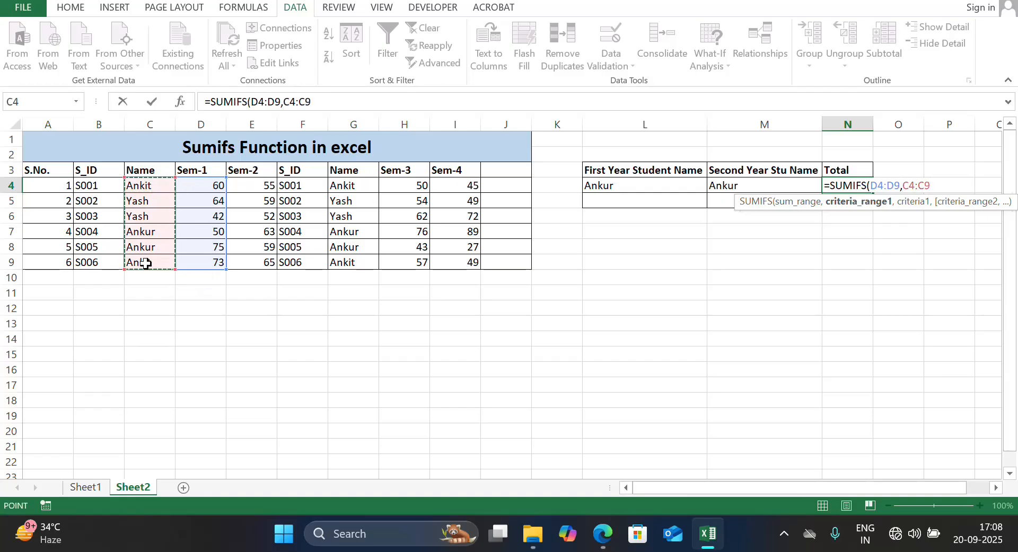
text(,)
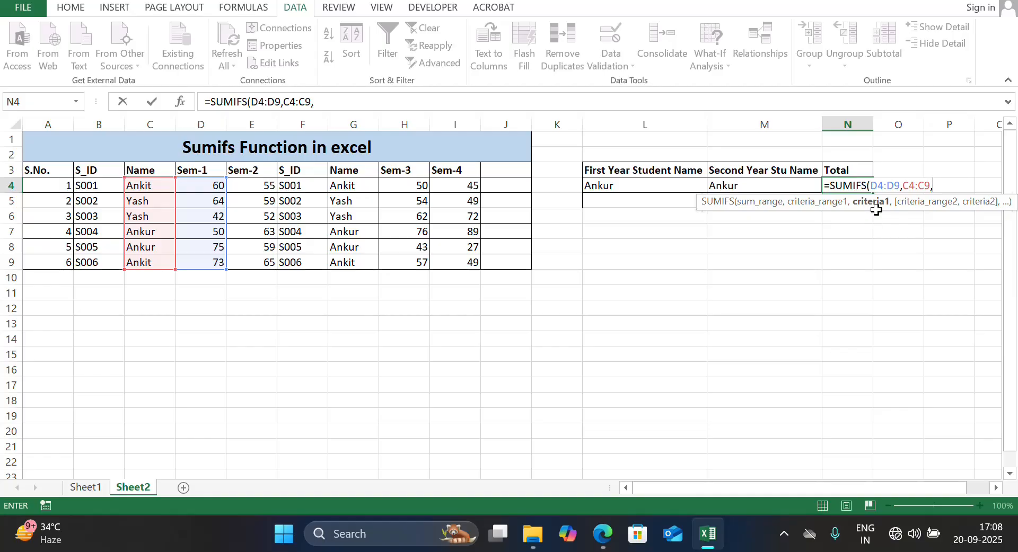
click(684, 184)
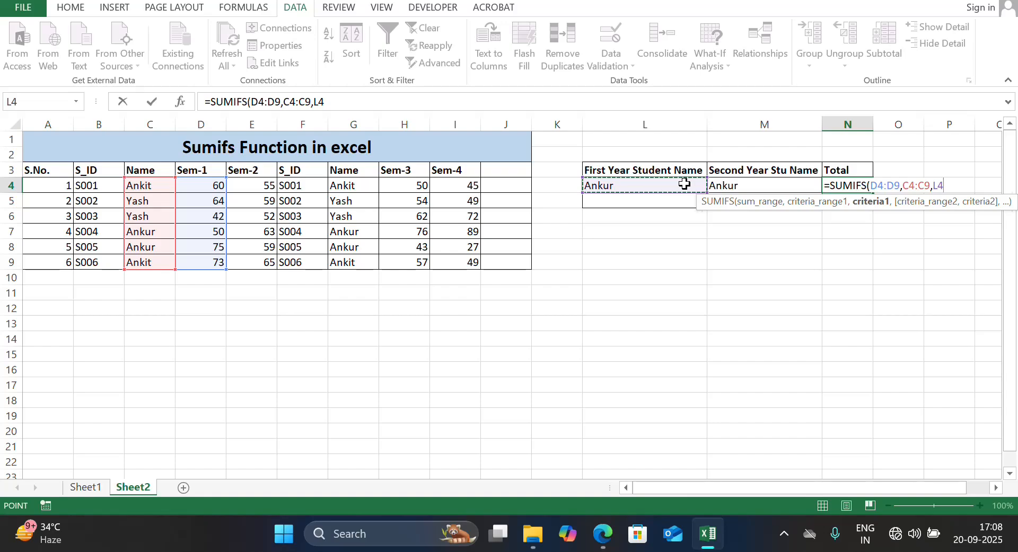
text(,)
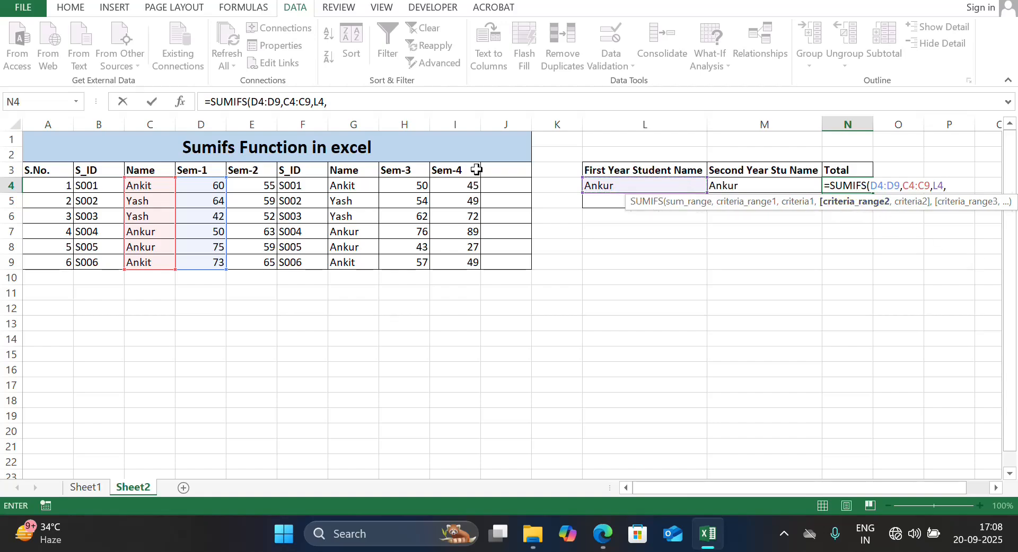
drag(351, 188, 352, 262)
text(,)
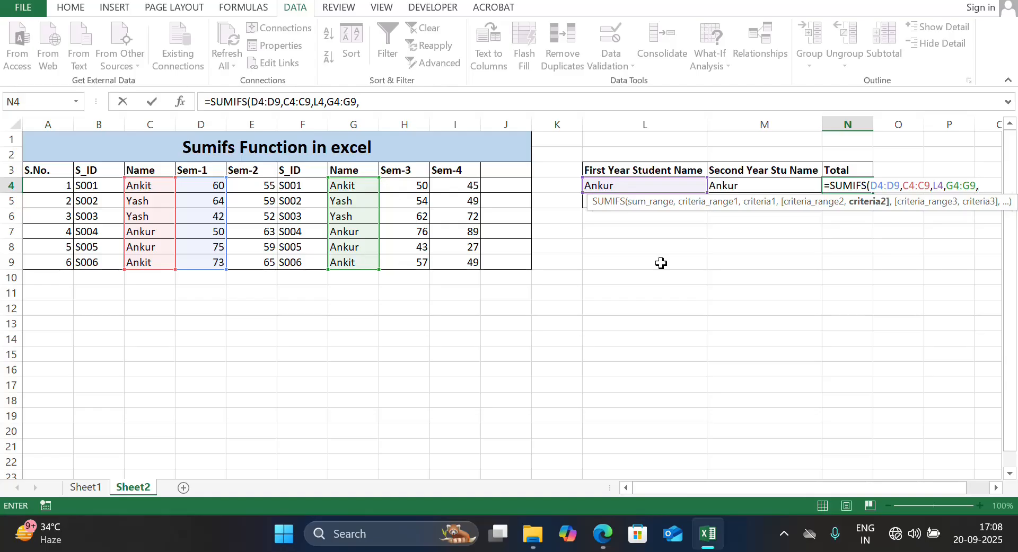
click(767, 187)
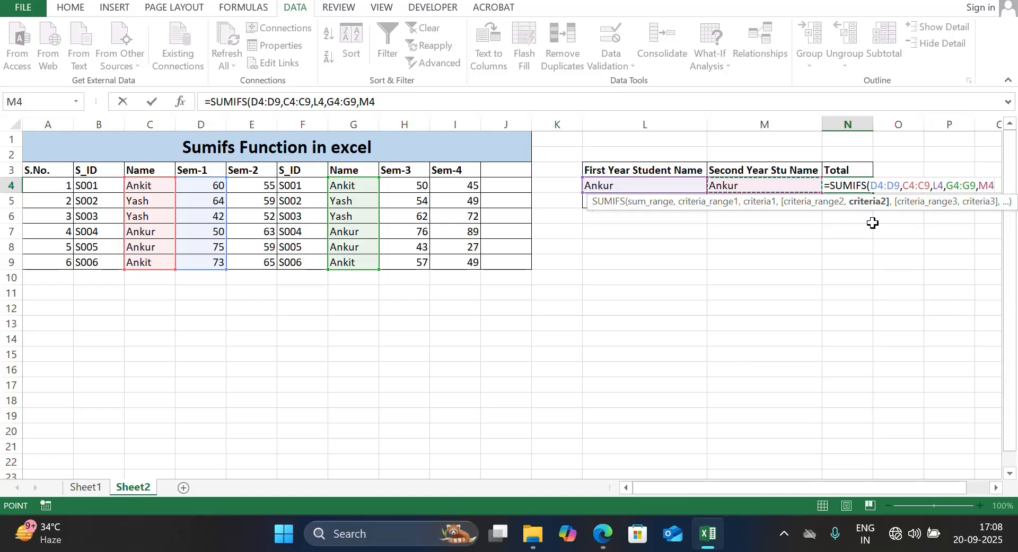
text())
key(Return)
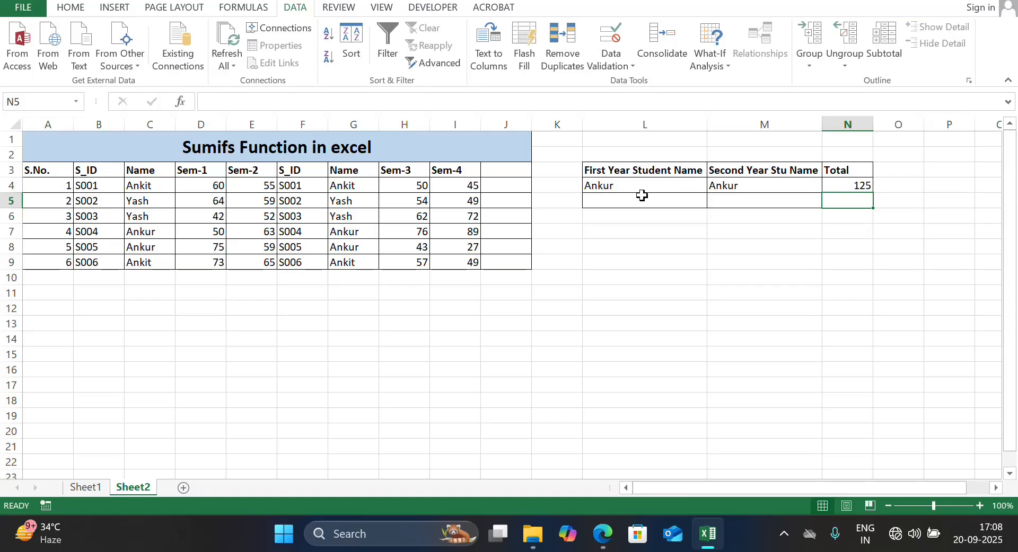
Test the N4 formula with mismatched criteria by choosing the student name from G5 in M4's dropdown
click(751, 187)
click(827, 186)
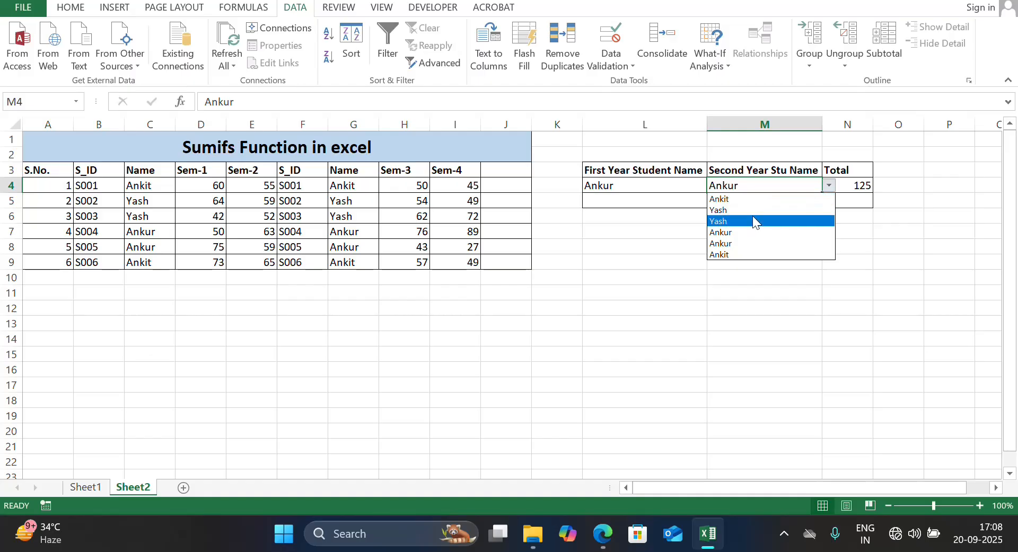
click(752, 215)
click(858, 214)
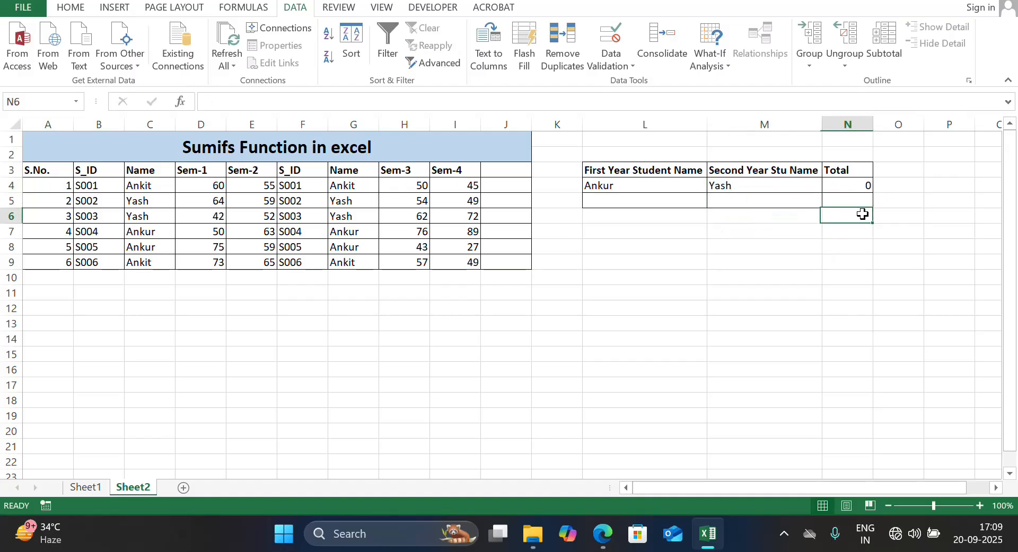
Choose the student name from C6 in L4's dropdown to match M4, followed by the name from C8
drag(619, 190, 787, 185)
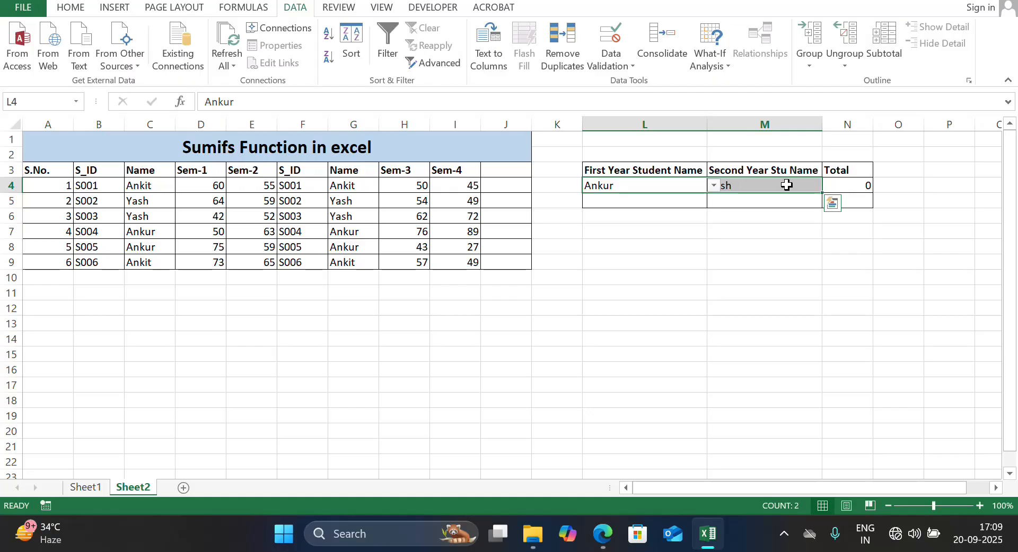
click(786, 184)
click(681, 189)
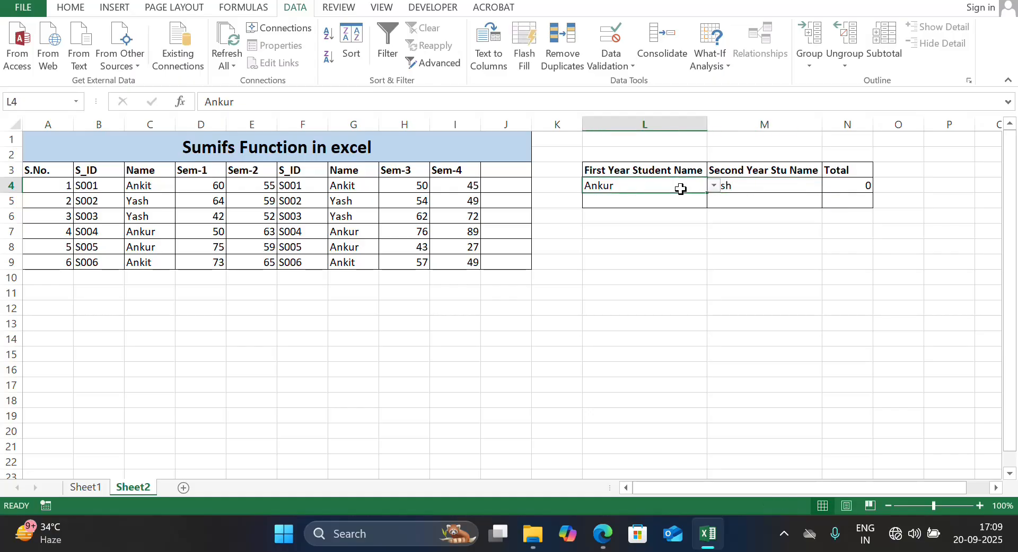
click(714, 186)
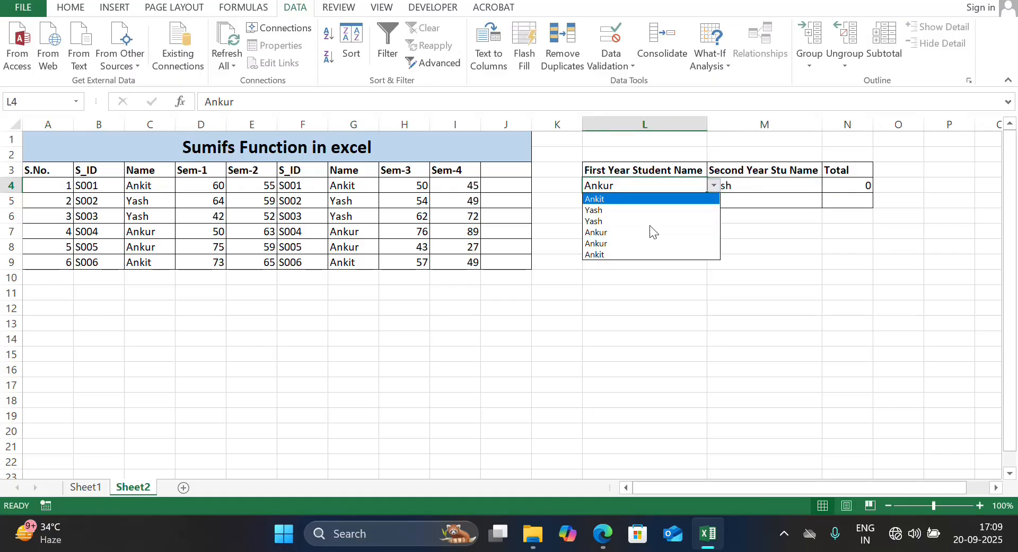
click(608, 223)
click(713, 186)
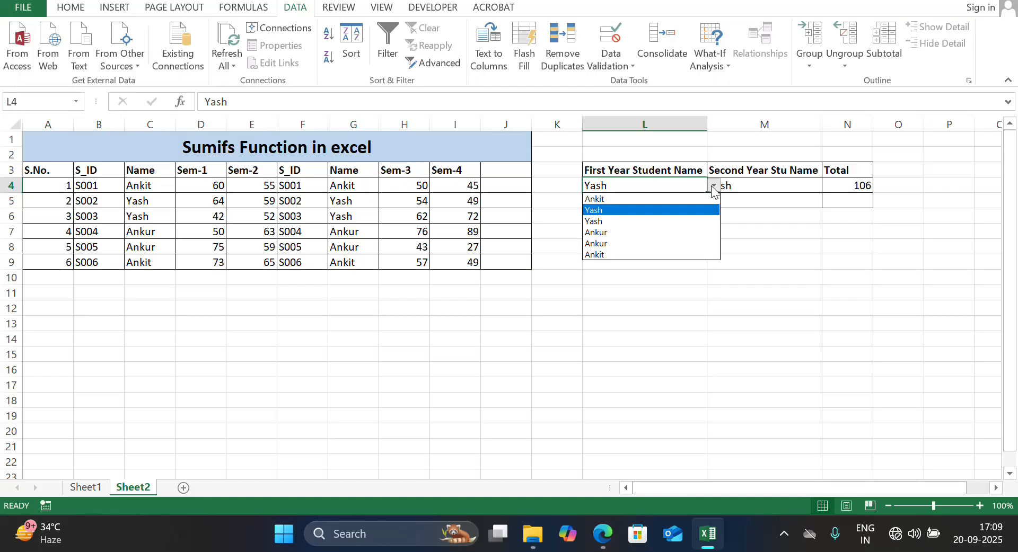
click(644, 245)
Check the N4 formula and choose the student name from G7 in M4's dropdown to match L4
click(778, 192)
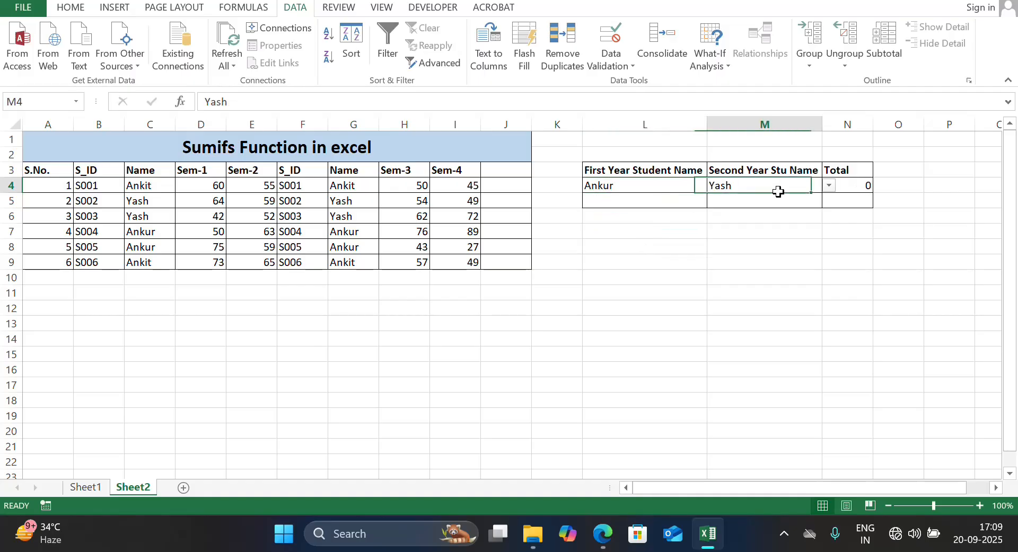
click(835, 188)
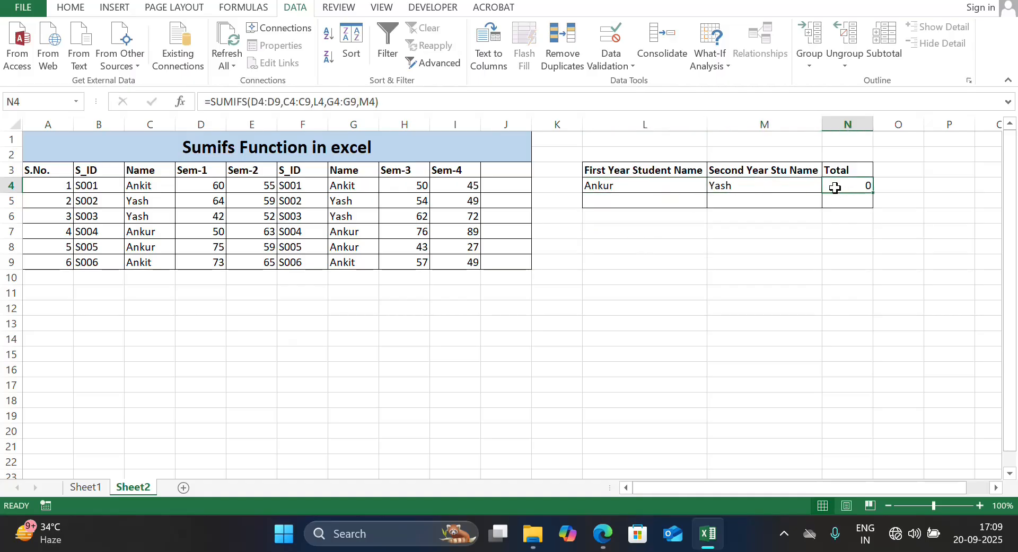
click(817, 188)
click(829, 185)
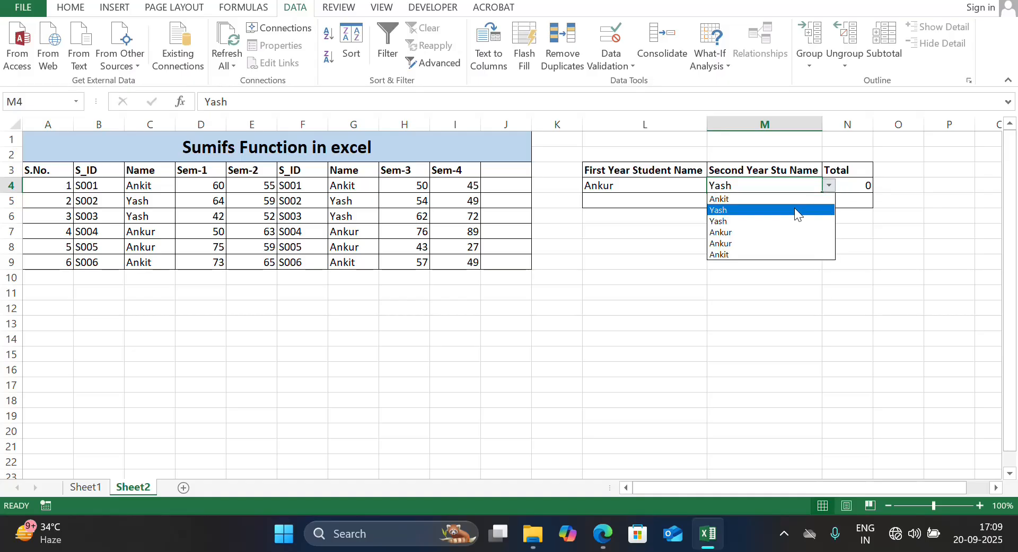
click(749, 237)
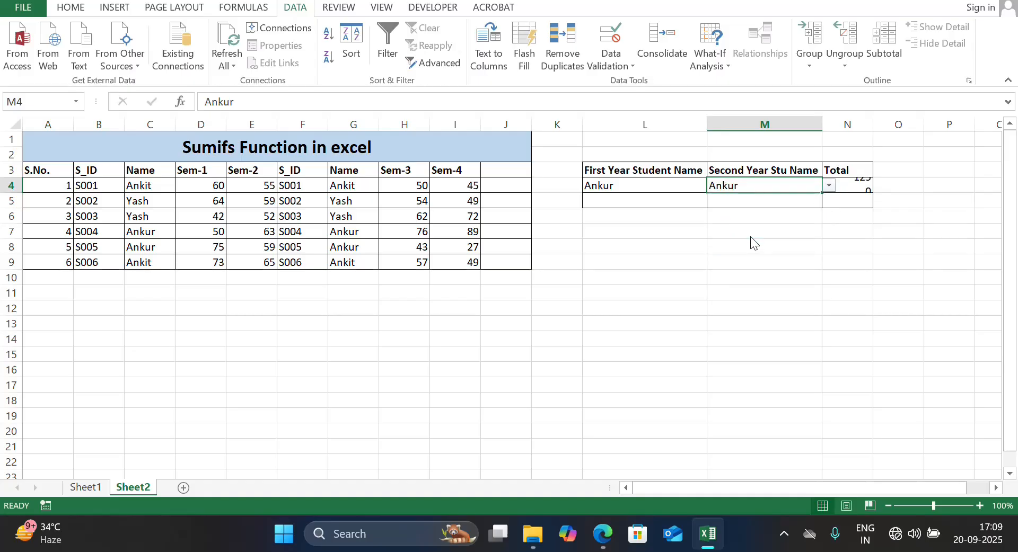
Set both criteria to the first student in the table, choosing the name from C4 in L4 and from G4 in M4
click(695, 188)
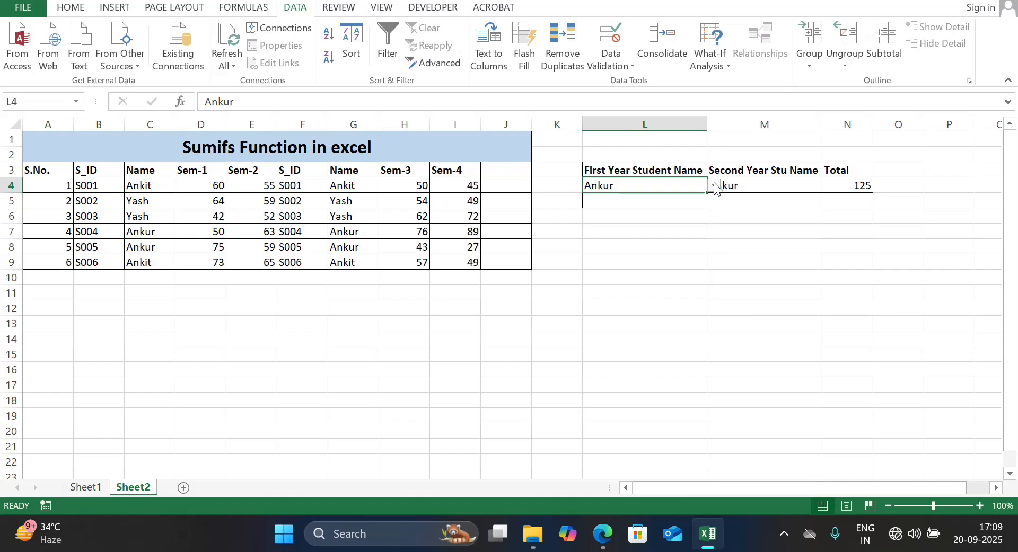
click(714, 185)
click(661, 199)
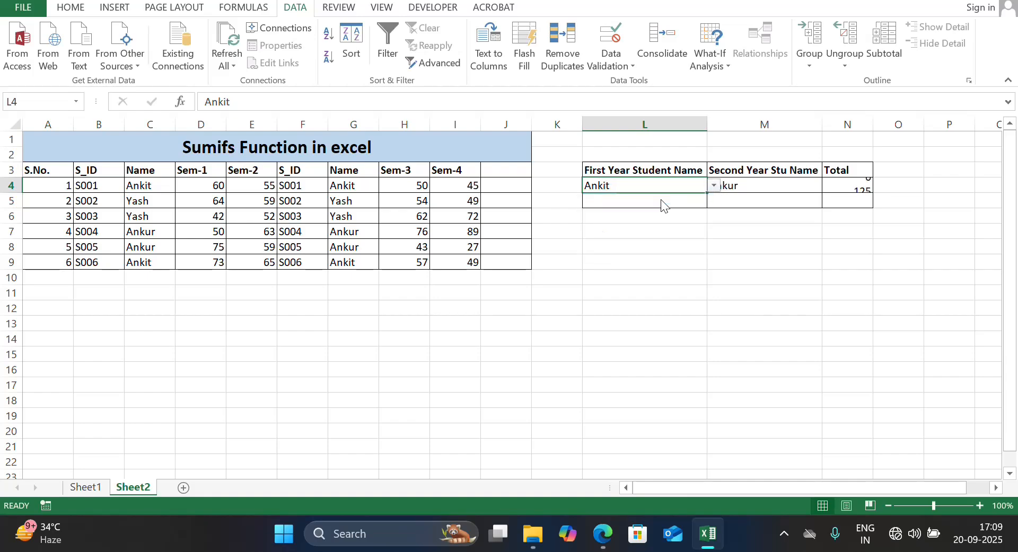
click(744, 184)
click(827, 186)
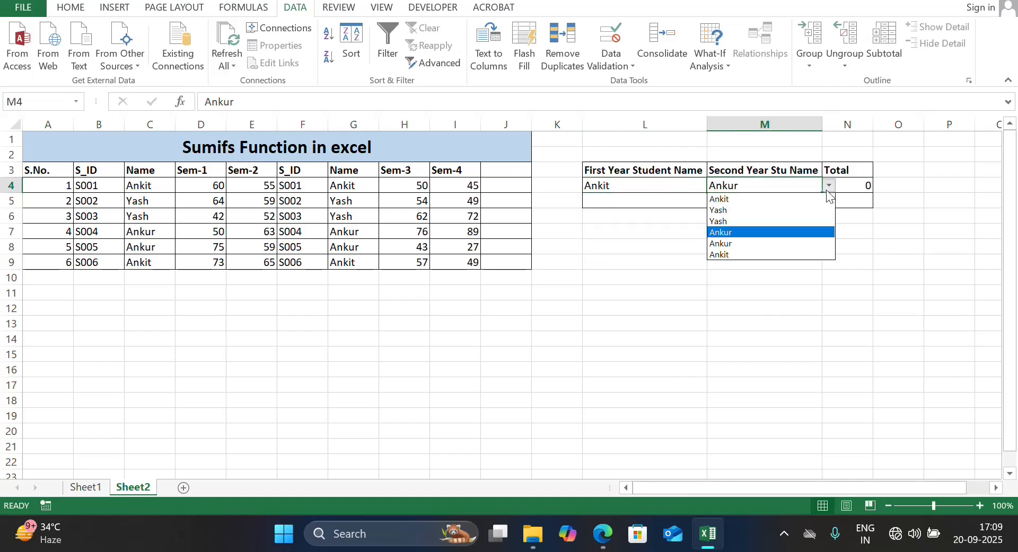
click(768, 201)
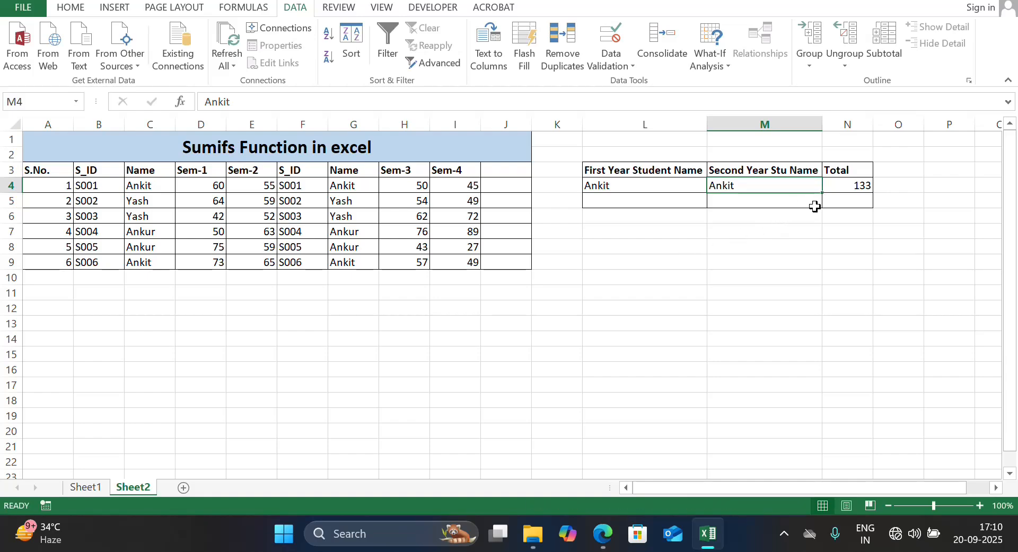
click(836, 206)
text(=su)
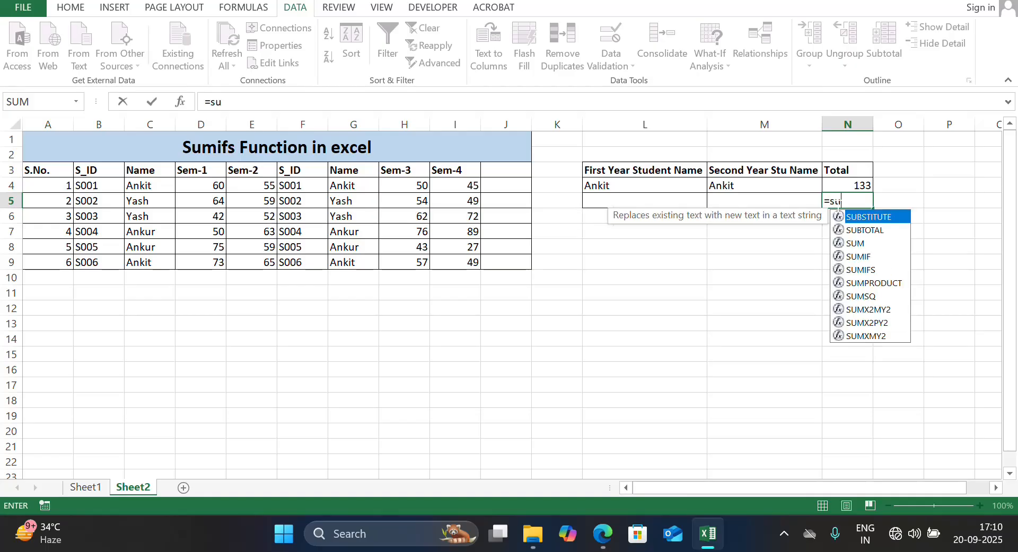
text(mi)
double_click(859, 230)
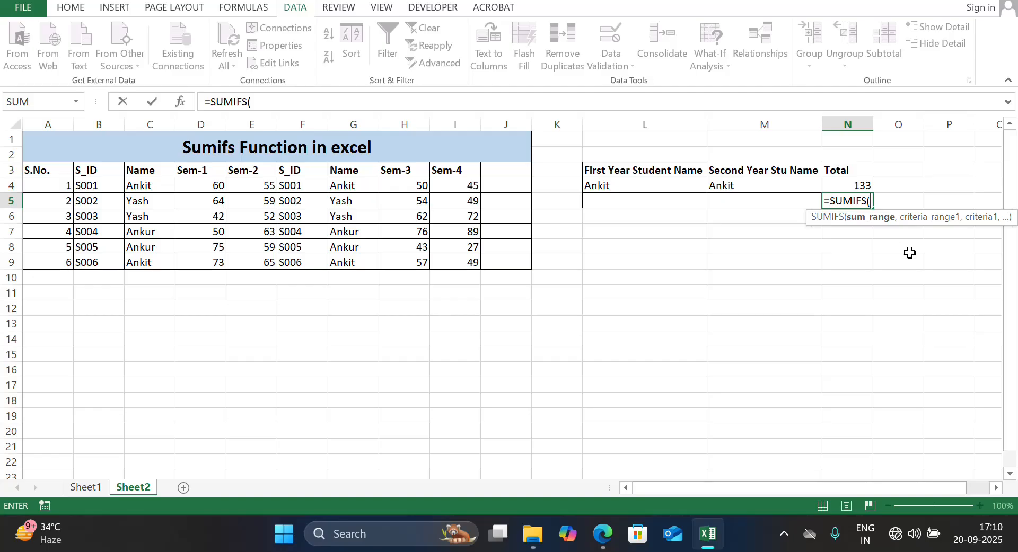
key(BackSpace)
key(BackSpace)
key(BackSpace)
key(BackSpace)
key(BackSpace)
key(BackSpace)
key(BackSpace)
key(BackSpace)
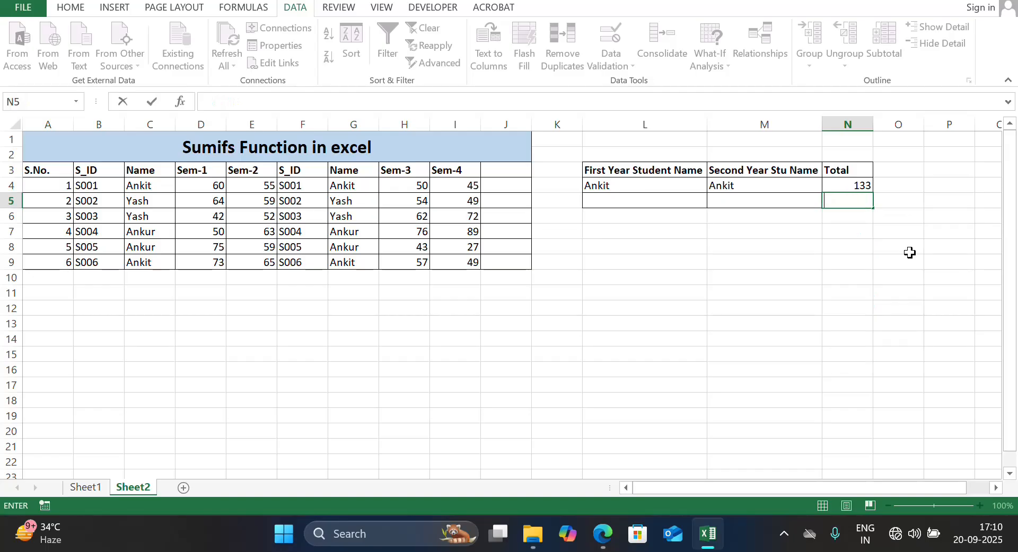
click(758, 275)
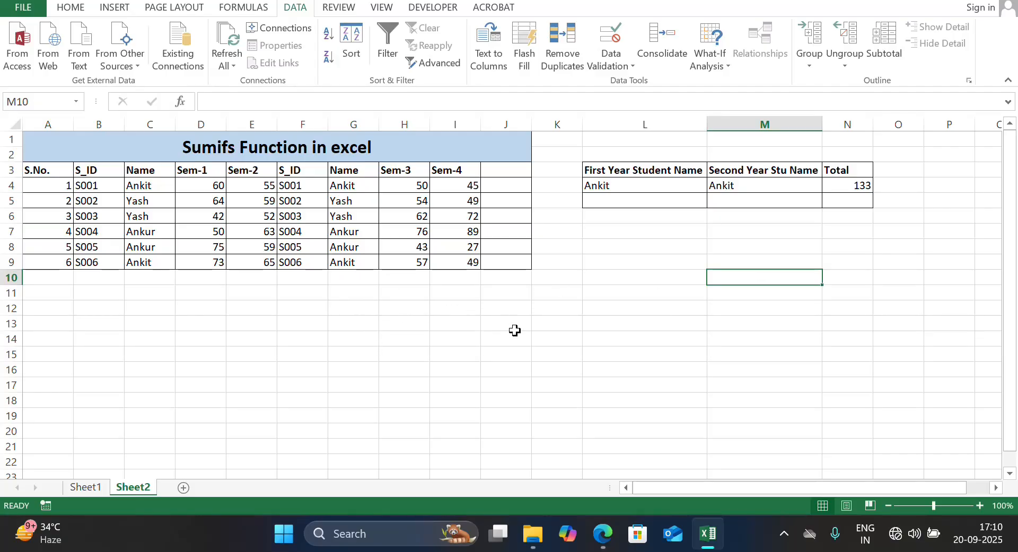
click(86, 488)
click(129, 489)
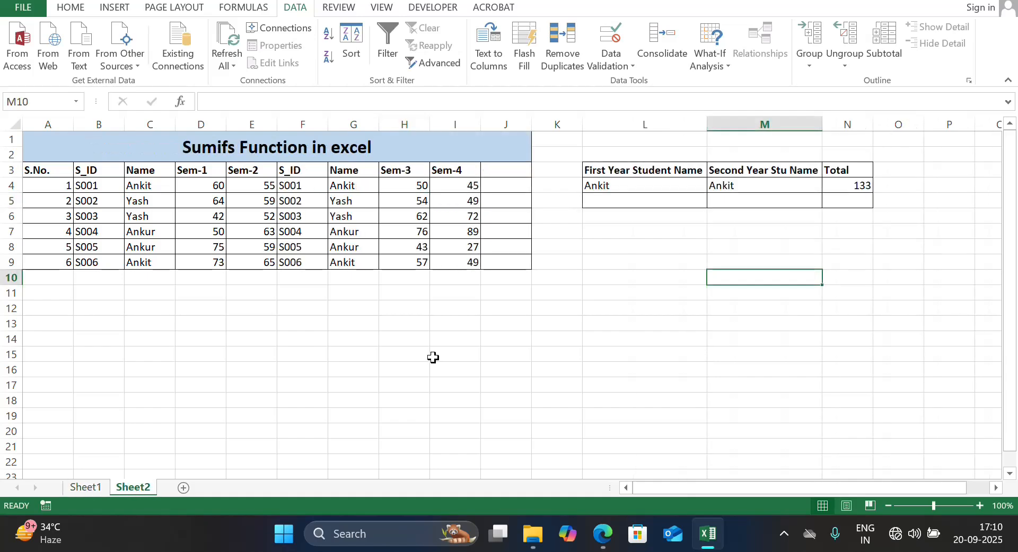